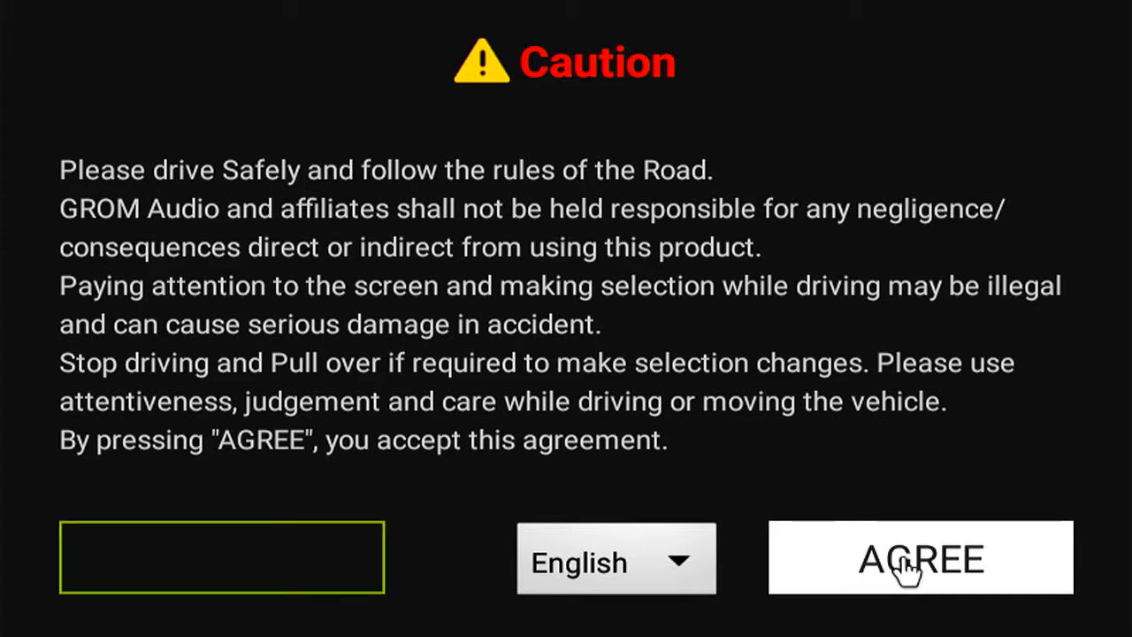
# - Accept the caution notice and, in the settings, set the speed unit to KM/H and the temperature unit to °C
pyautogui.click(902, 561)
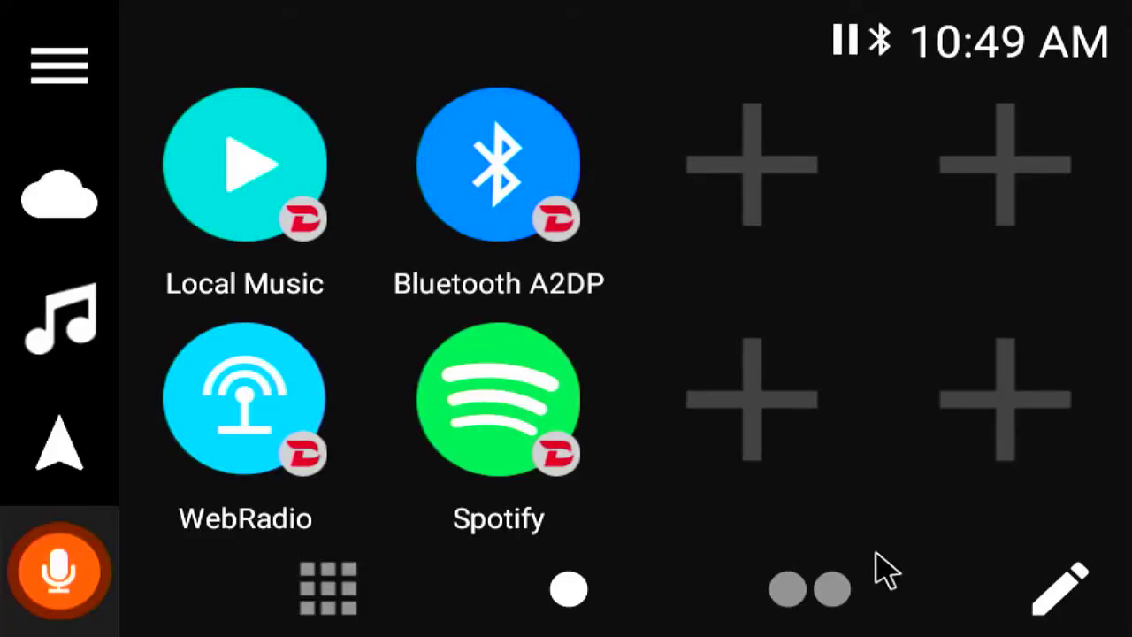
pyautogui.click(53, 73)
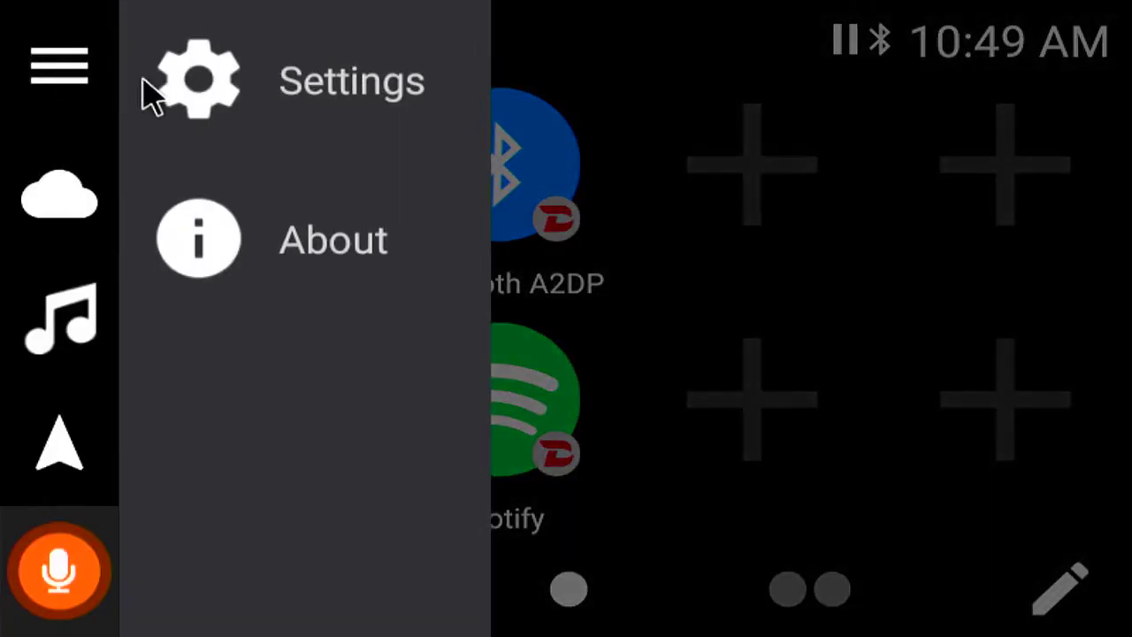
pyautogui.click(371, 89)
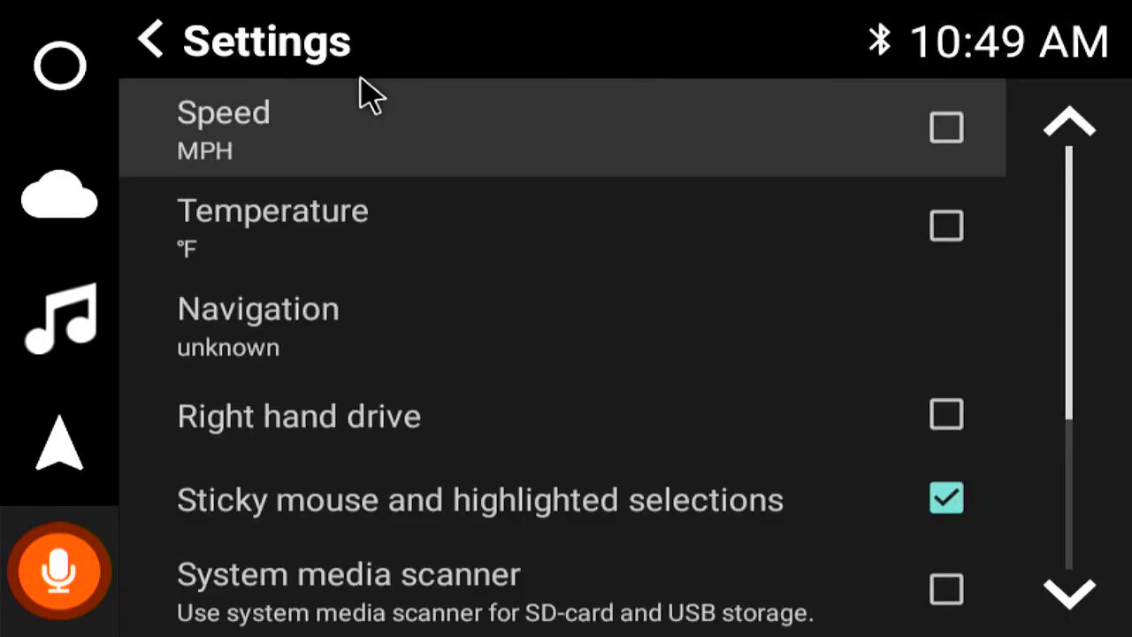
pyautogui.click(942, 133)
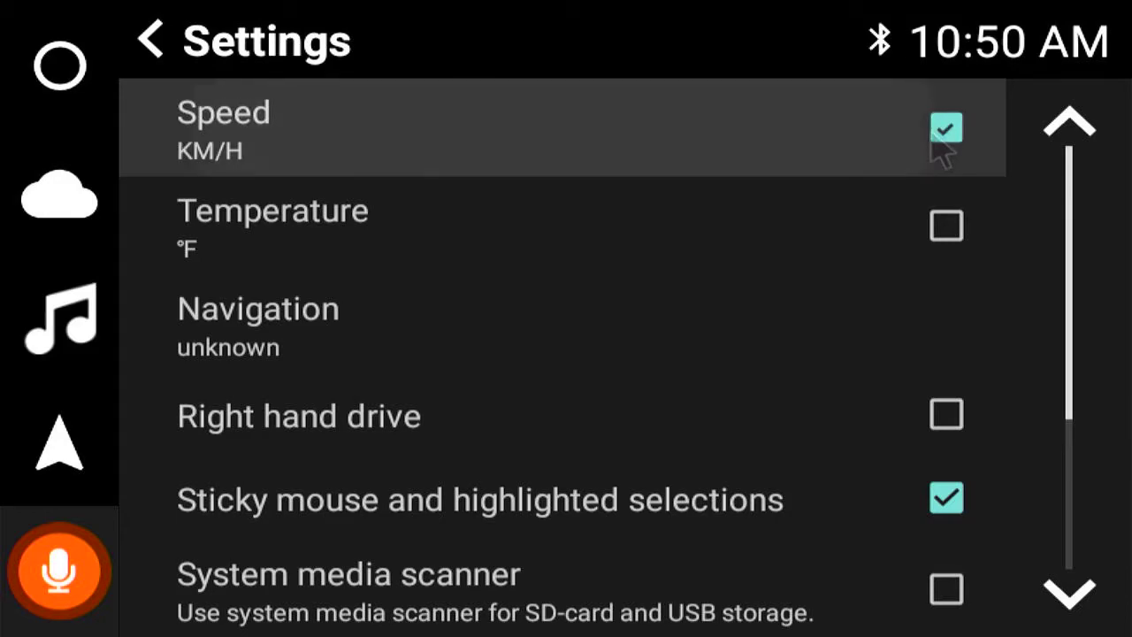
pyautogui.press('Down')
pyautogui.press('Return')
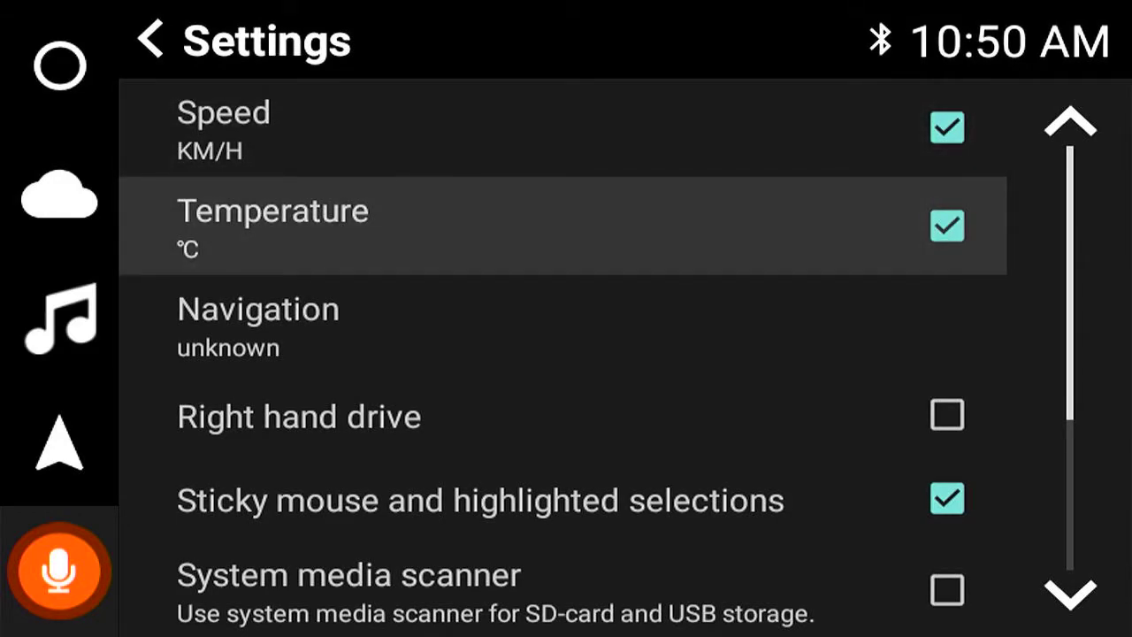
# - Enable Right hand drive and the System media scanner, and return to the home screen
pyautogui.press('Down')
pyautogui.press('Down')
pyautogui.press('Up')
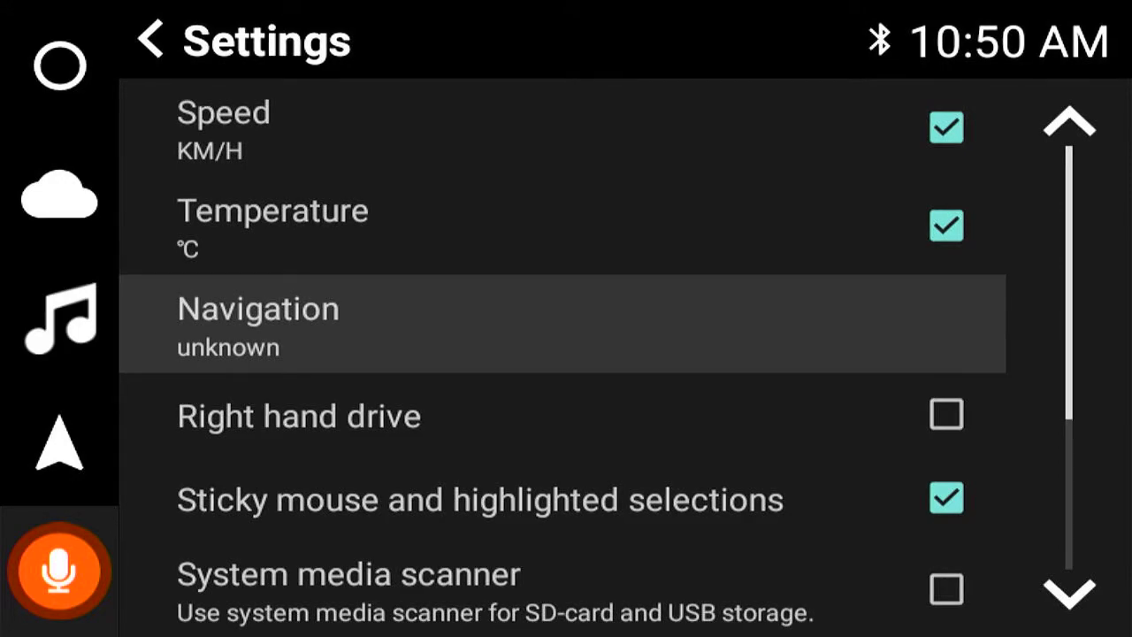
pyautogui.press('Down')
pyautogui.press('Return')
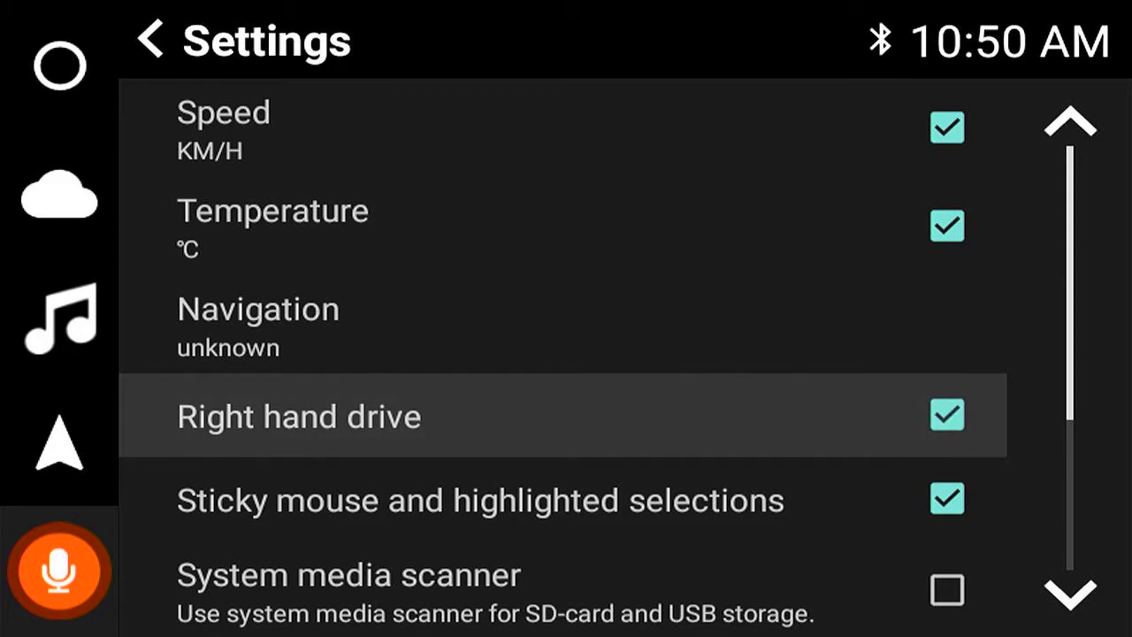
pyautogui.press('Down')
pyautogui.press('Down')
pyautogui.press('Return')
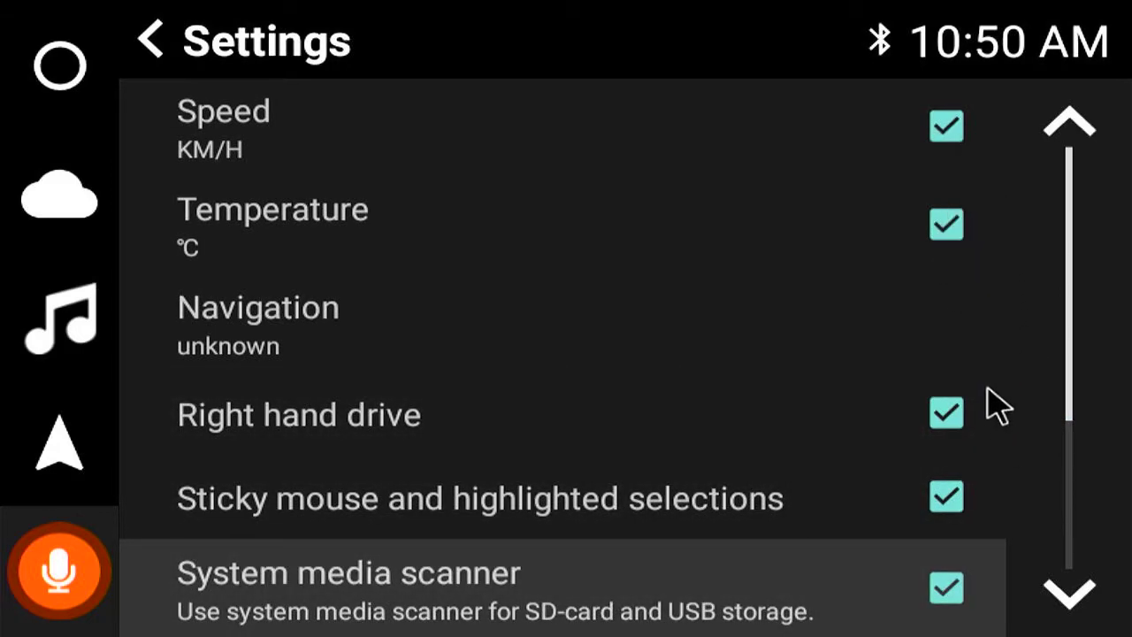
pyautogui.press('Down')
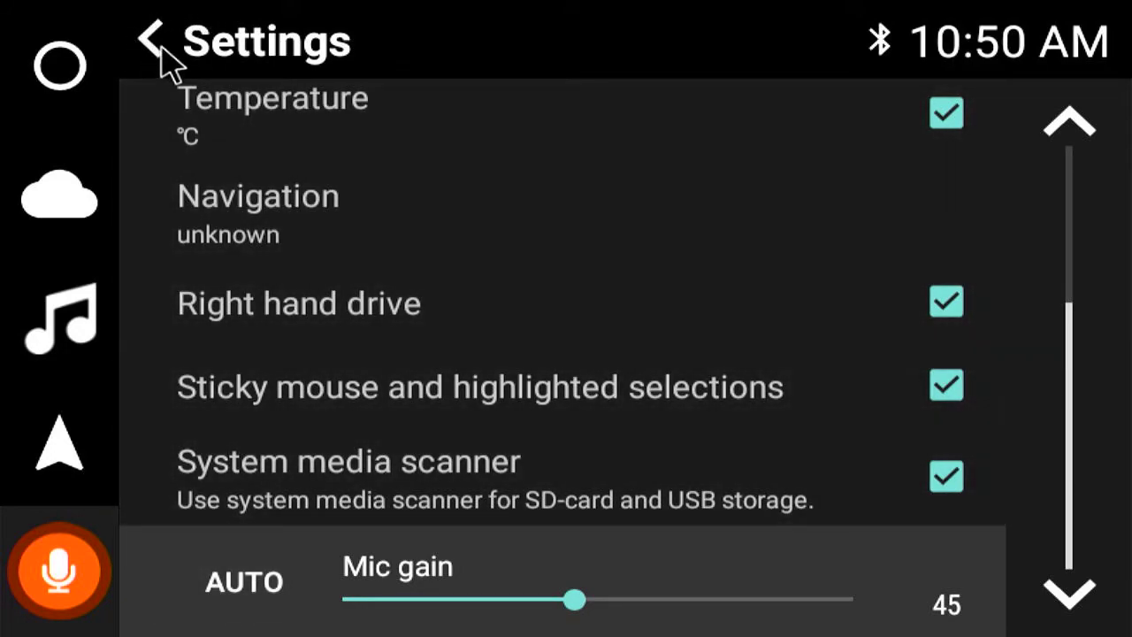
pyautogui.click(167, 51)
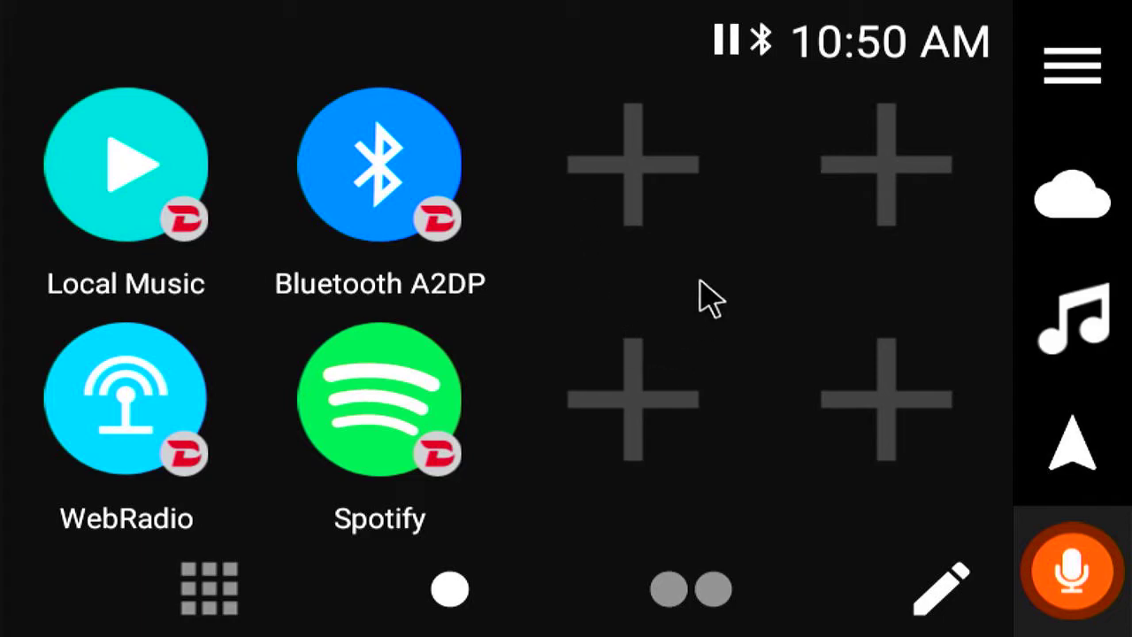
# - Add Android Auto and Apple CarPlay to the two empty home screen slots in the third column
pyautogui.click(641, 170)
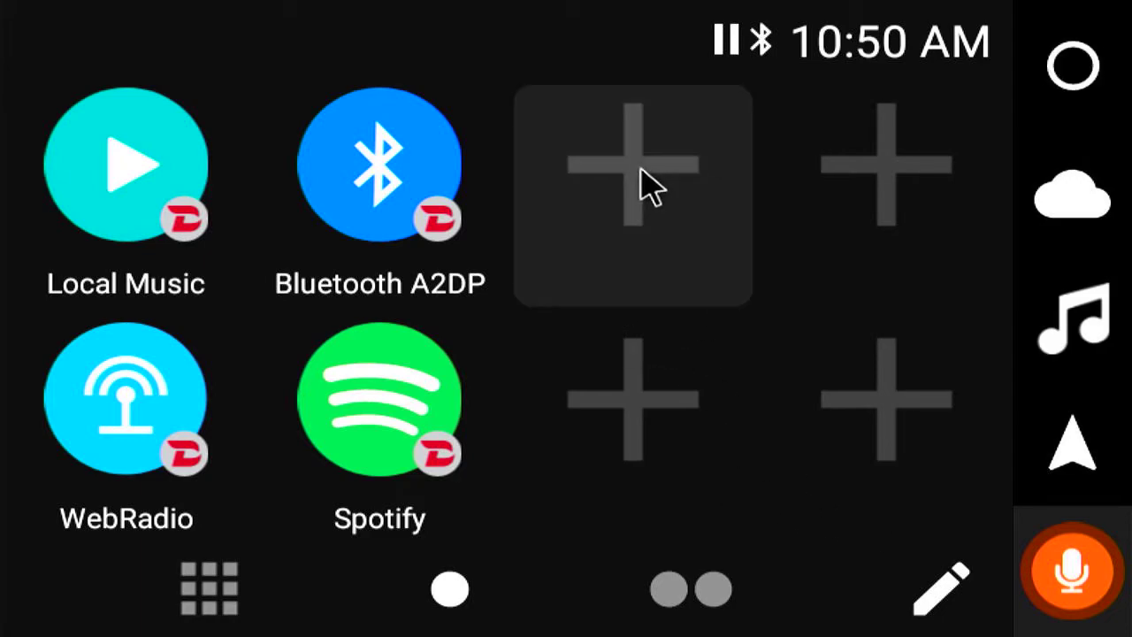
pyautogui.click(255, 389)
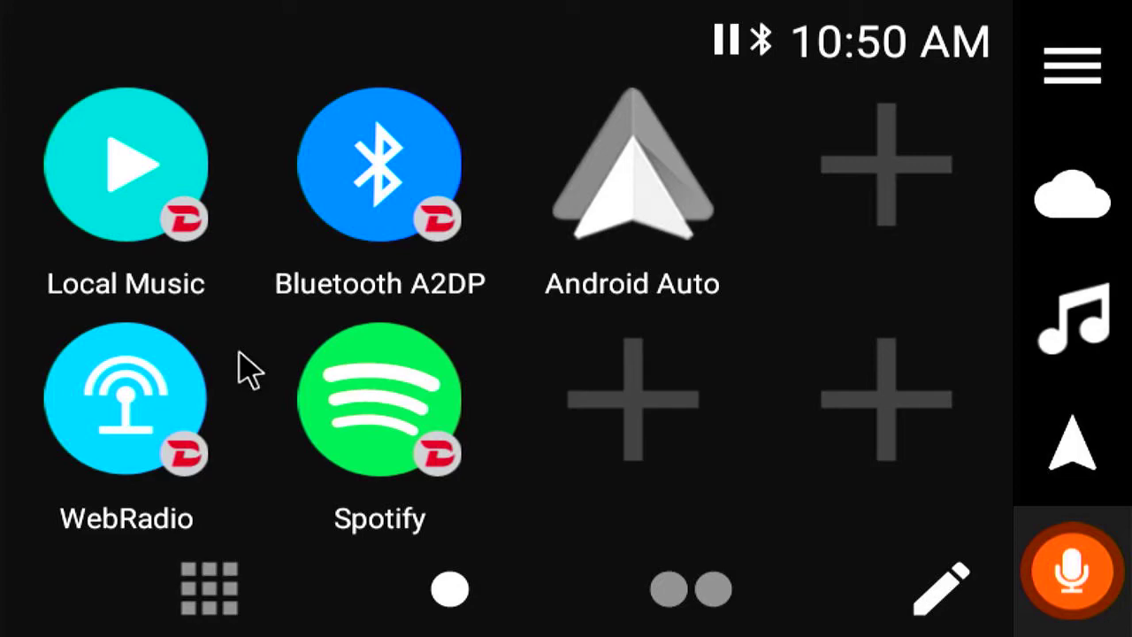
pyautogui.click(648, 387)
pyautogui.click(256, 540)
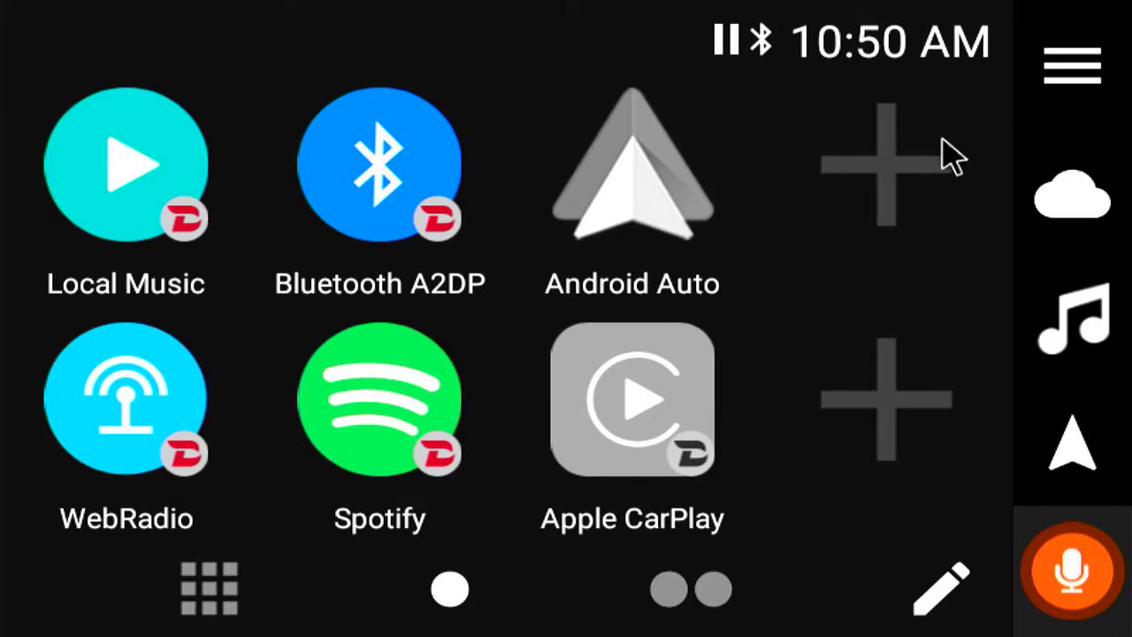
# - Look through the plugins, apps and shortcuts available for an empty home screen slot, and return home without choosing one
pyautogui.click(897, 159)
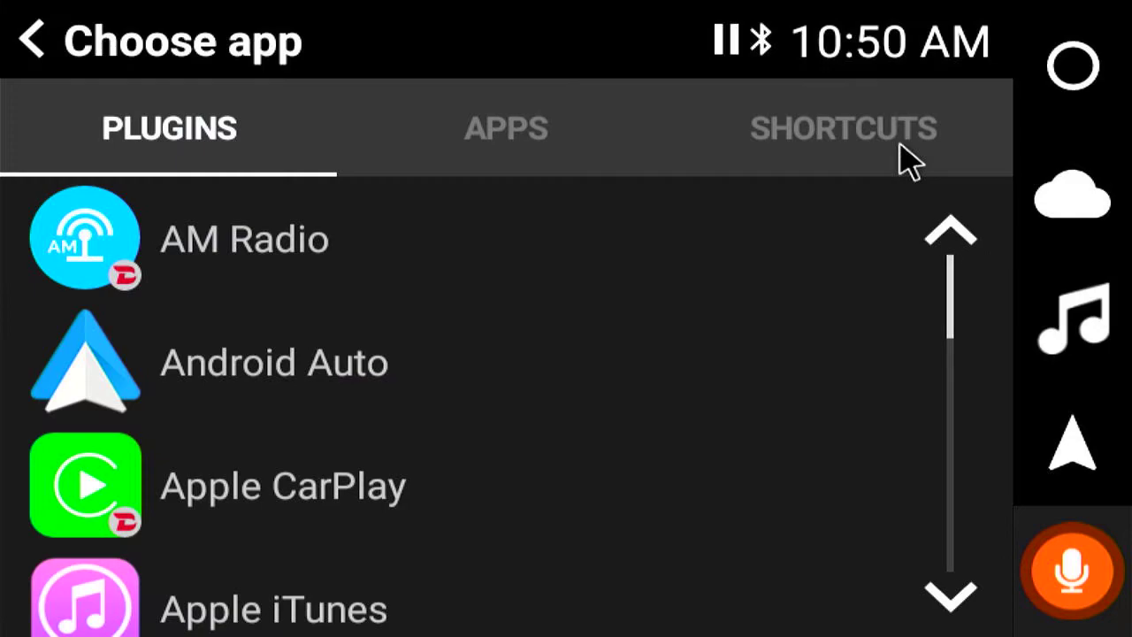
pyautogui.click(501, 139)
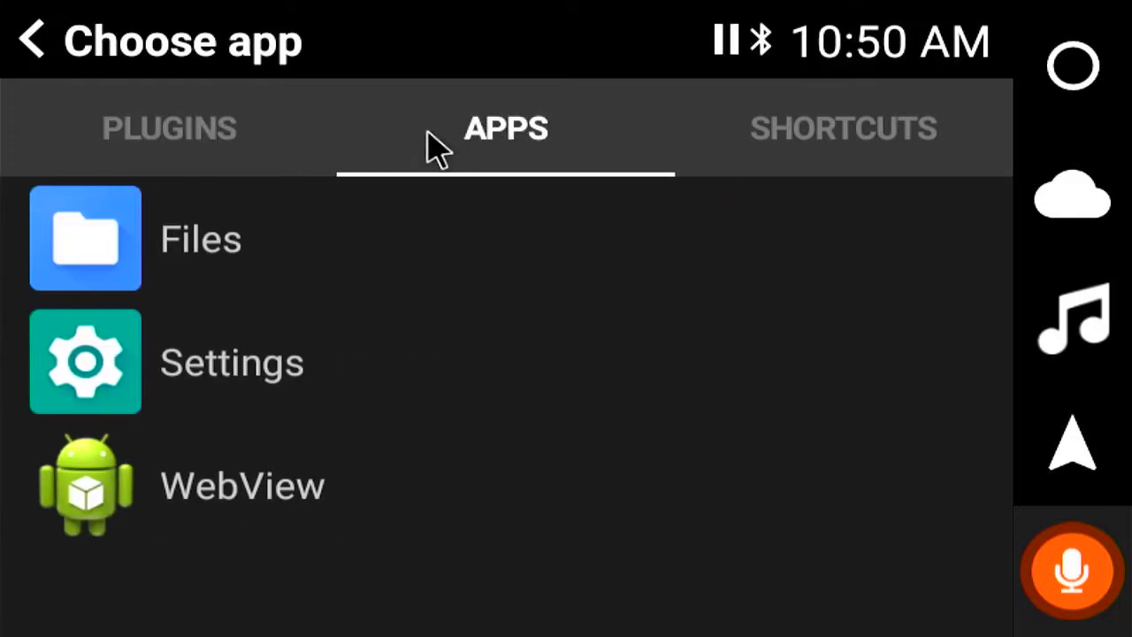
pyautogui.click(851, 135)
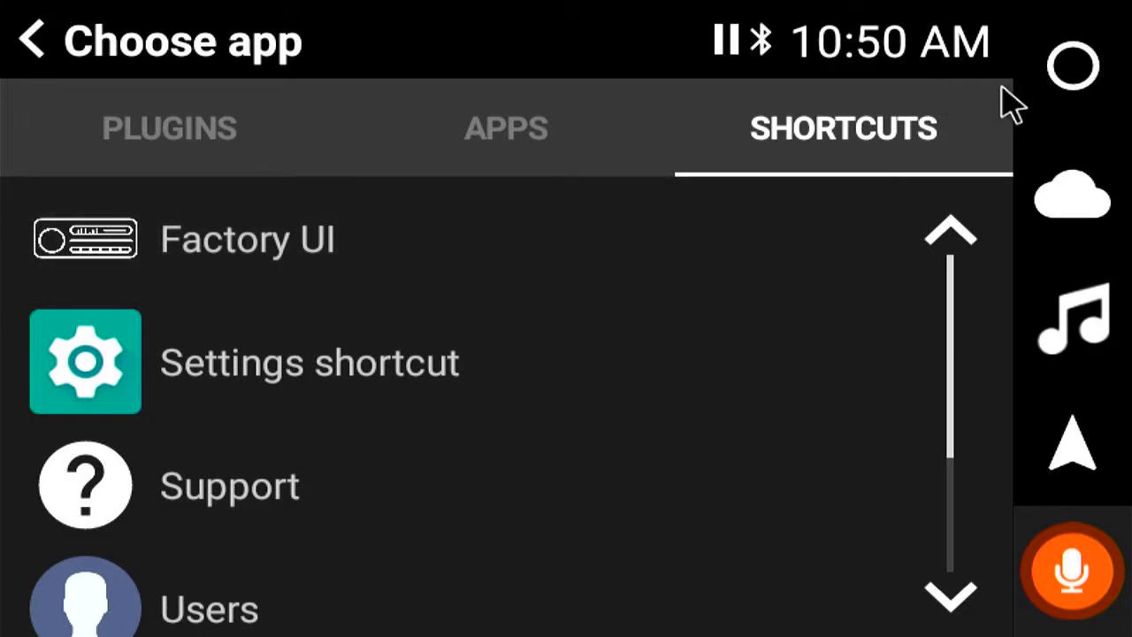
pyautogui.click(1068, 65)
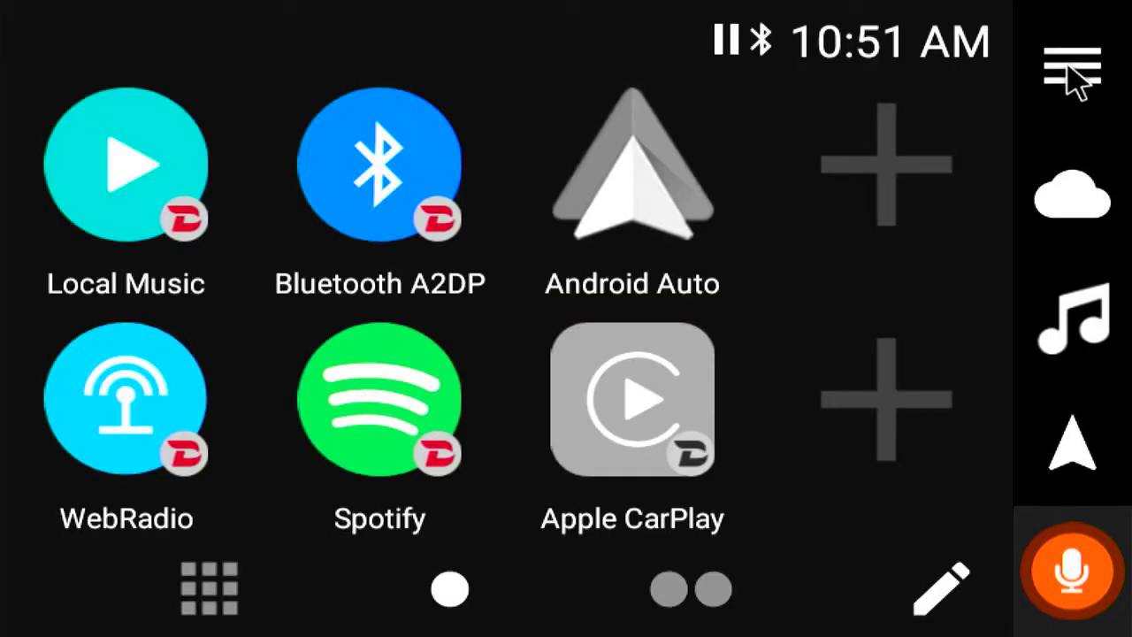
# - Open the Bluetooth page from Support on the second home screen and begin pairing a new device
pyautogui.click(704, 585)
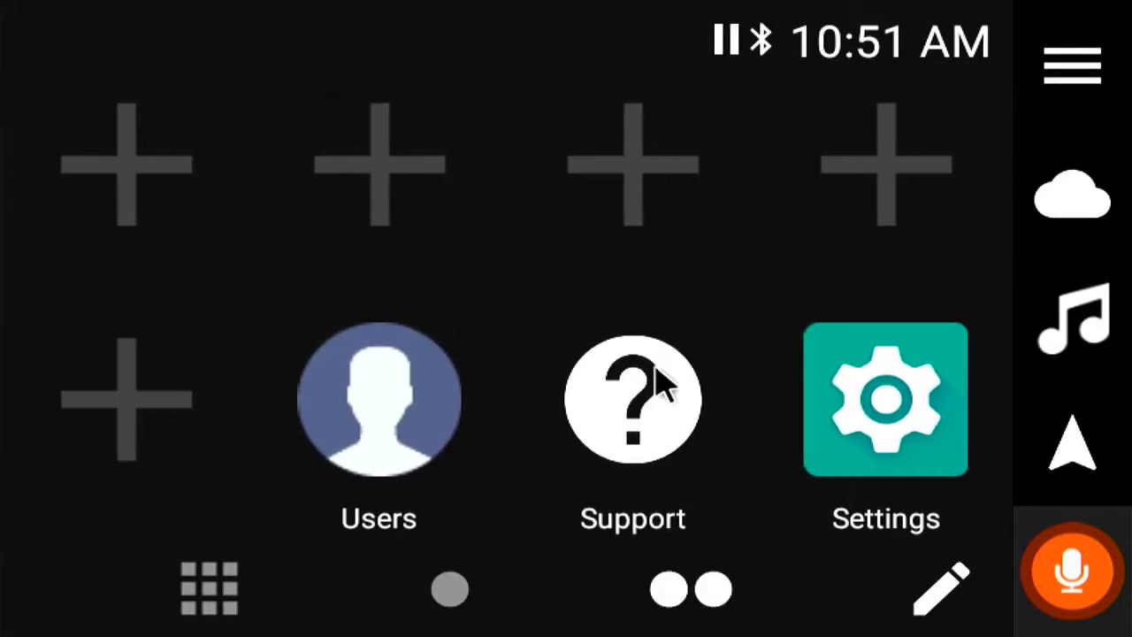
pyautogui.click(654, 372)
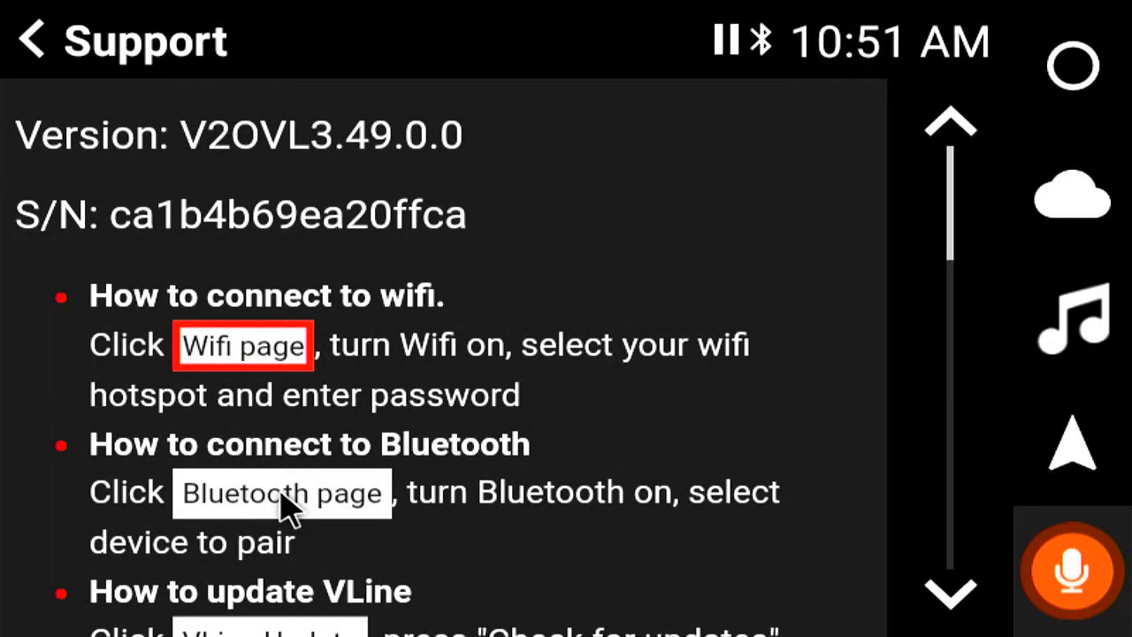
pyautogui.click(281, 494)
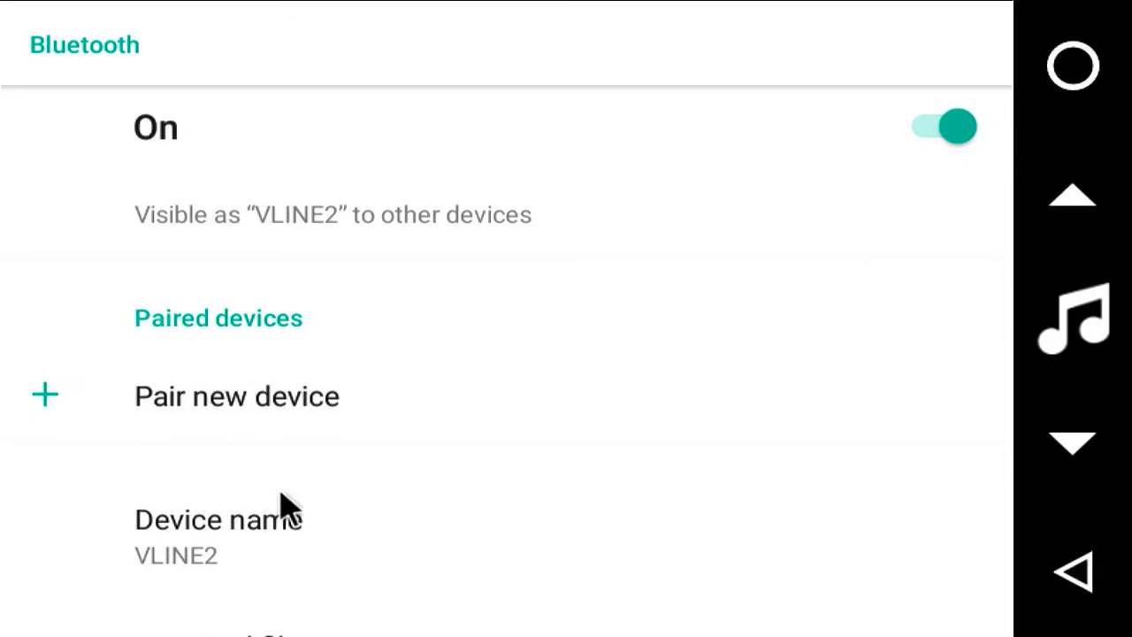
pyautogui.click(213, 412)
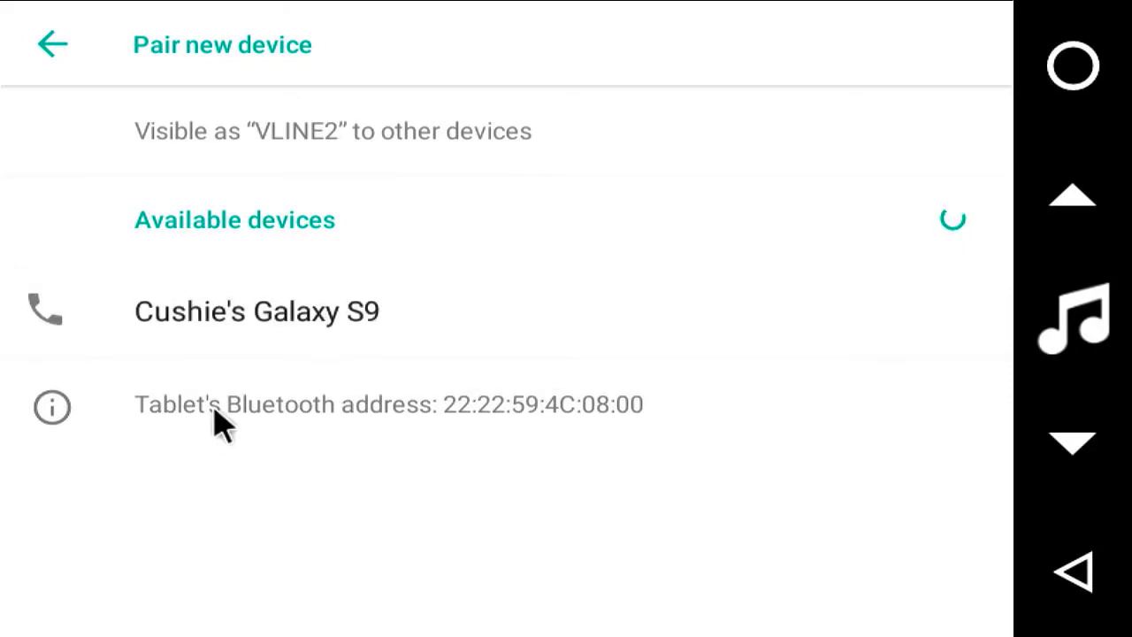
# - Pair with the Galaxy S9 phone, allowing access to contacts and call history, and return to the home screen
pyautogui.click(297, 323)
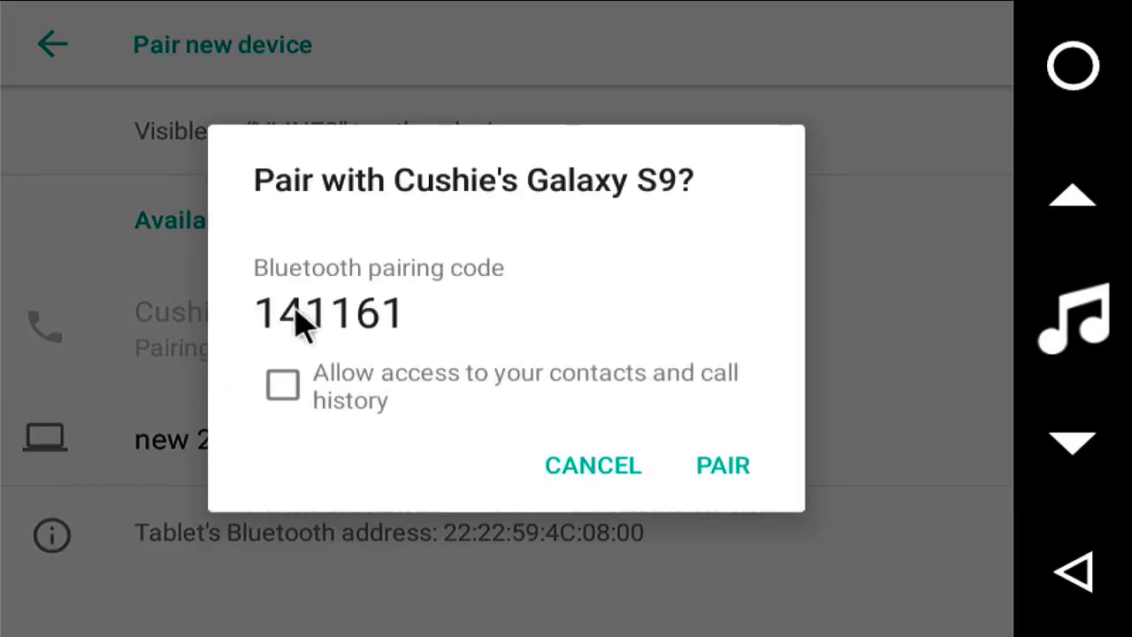
pyautogui.click(283, 384)
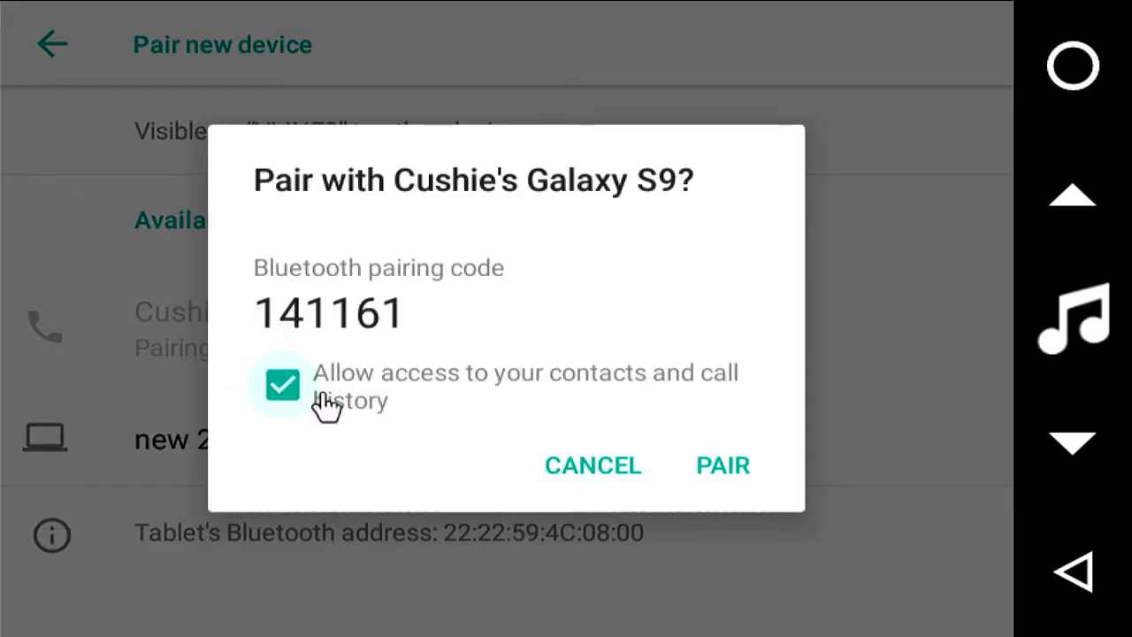
pyautogui.click(696, 476)
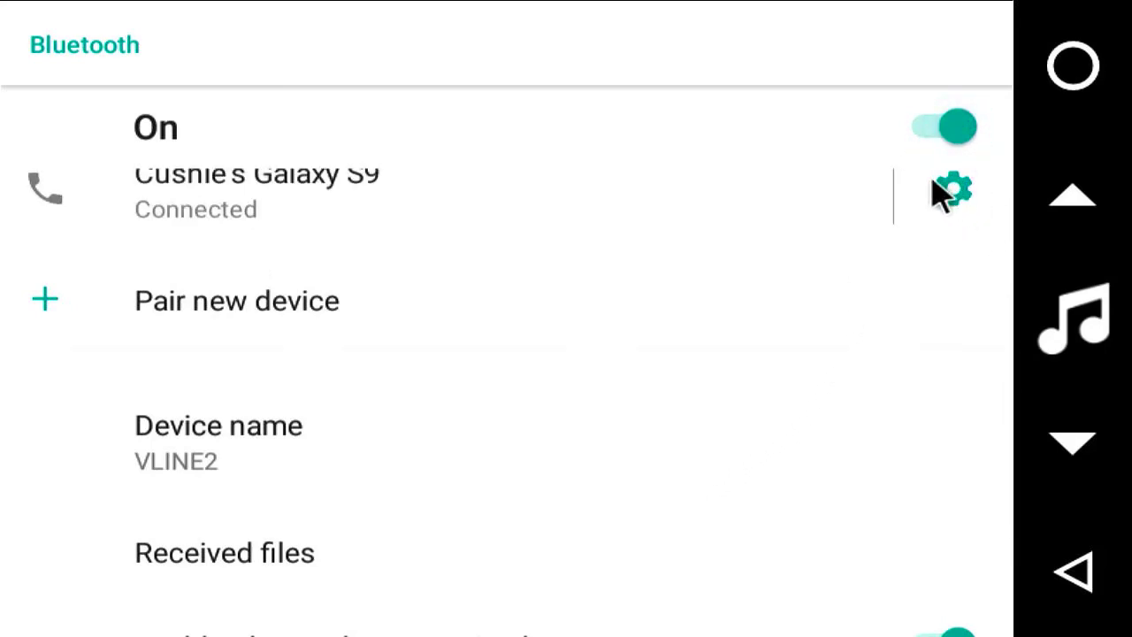
pyautogui.moveTo(728, 298); pyautogui.dragTo(737, 404)
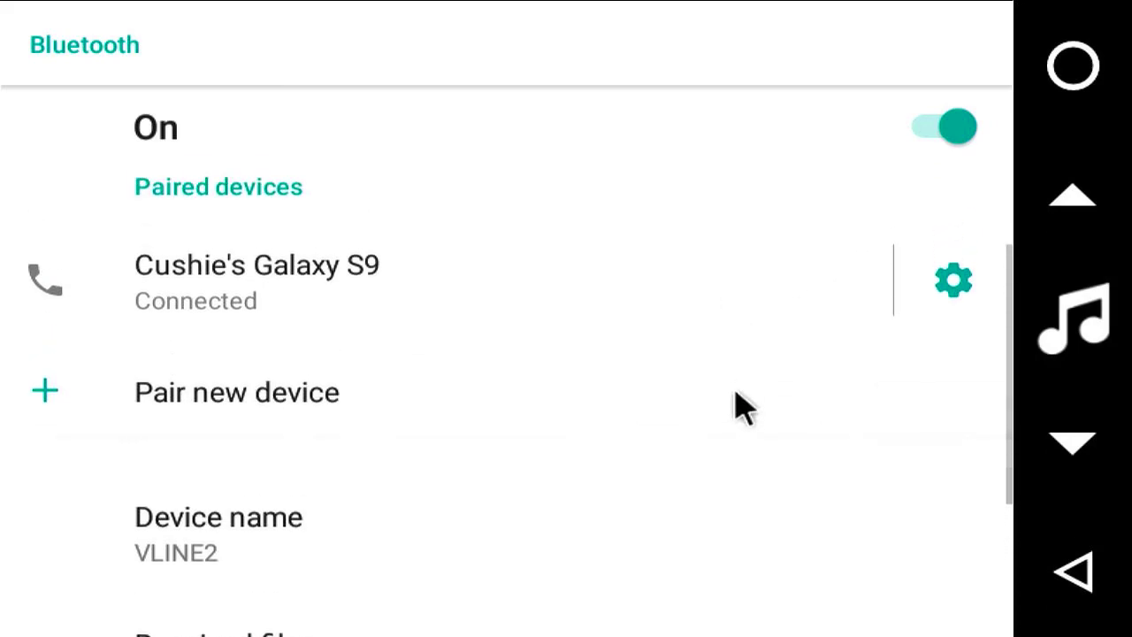
pyautogui.click(1060, 570)
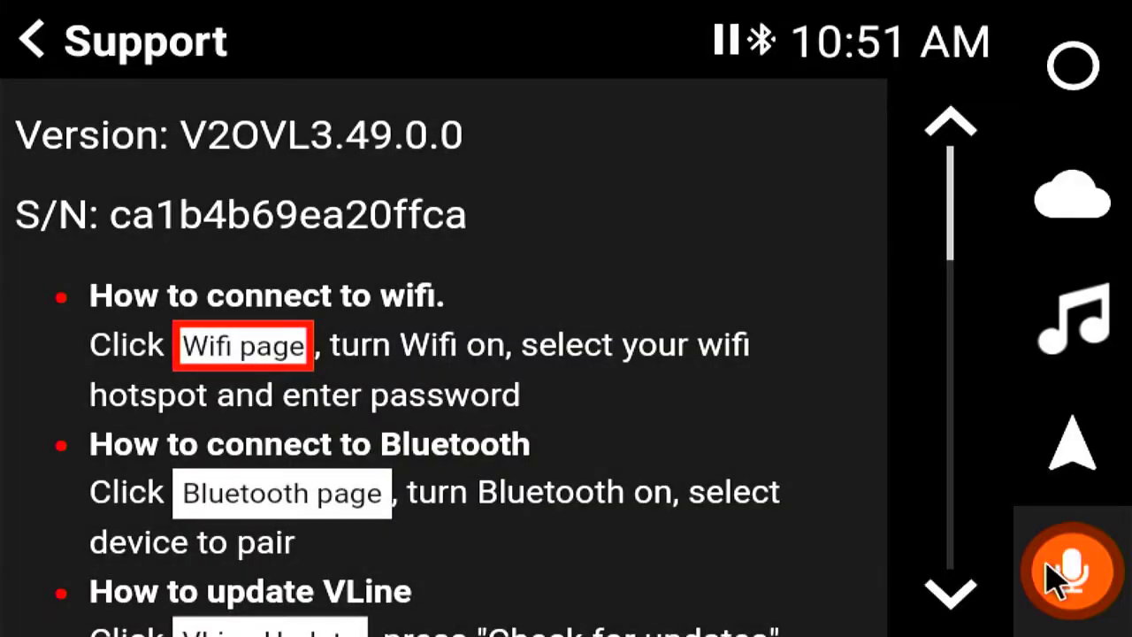
pyautogui.click(1070, 72)
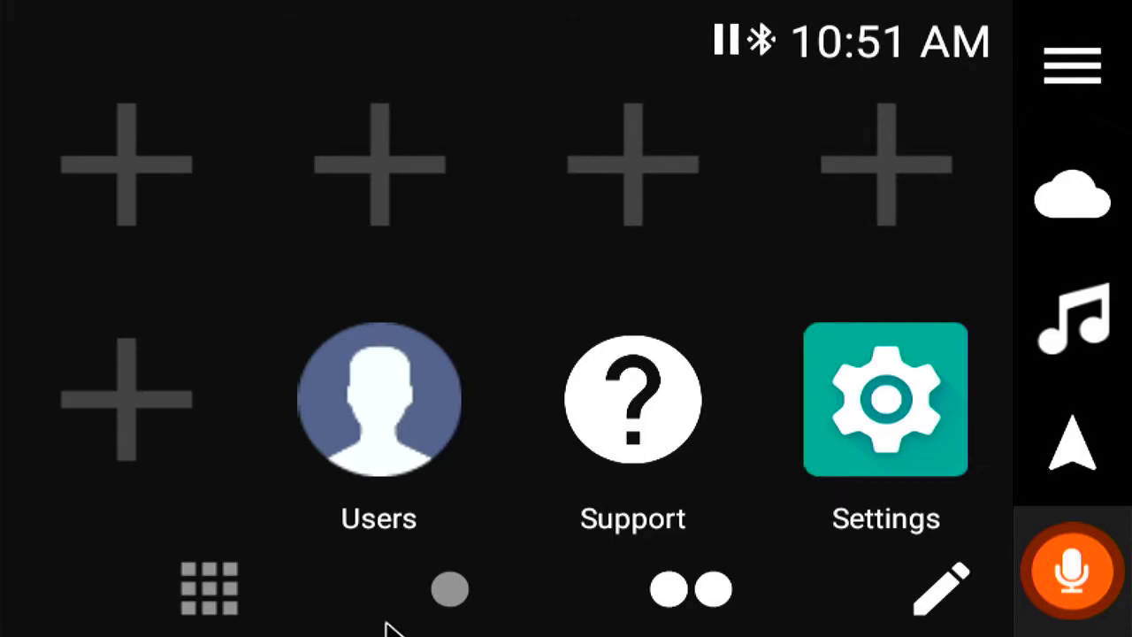
# - Open Android Auto from the first home screen, leave AAuto UI activation on automatically (on connect), and connect the Galaxy S9 wirelessly
pyautogui.click(433, 575)
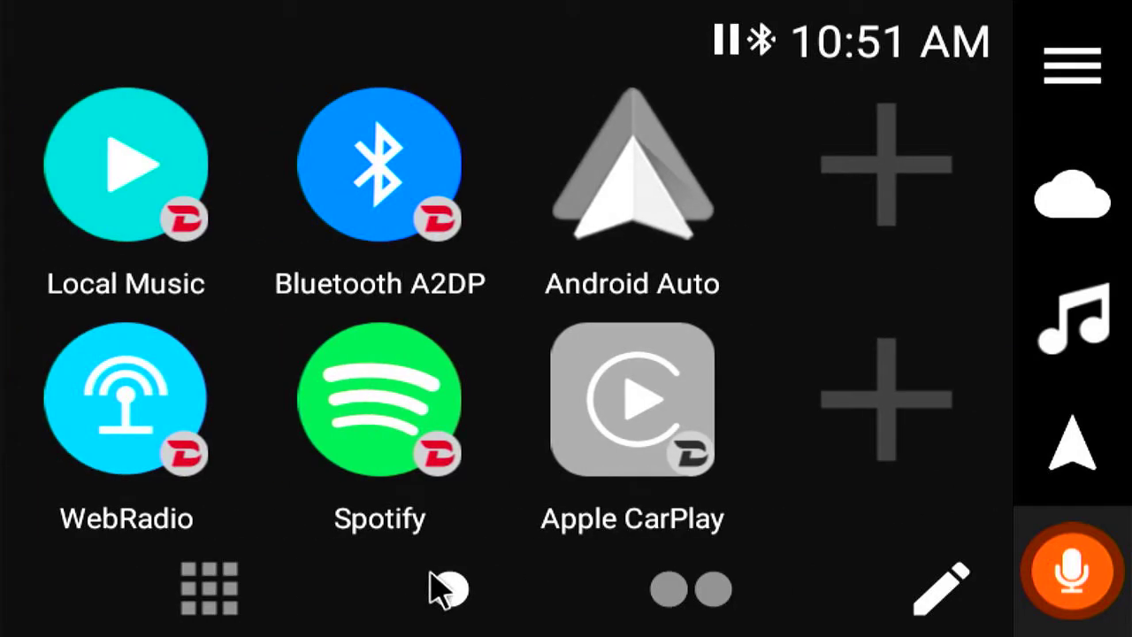
pyautogui.click(625, 177)
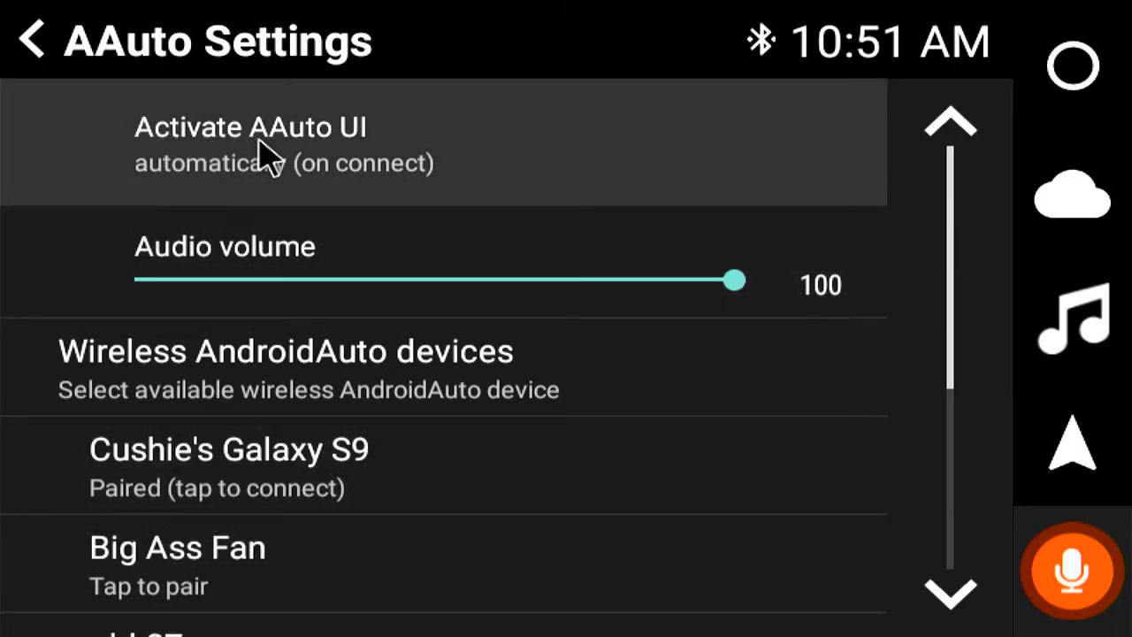
pyautogui.click(262, 155)
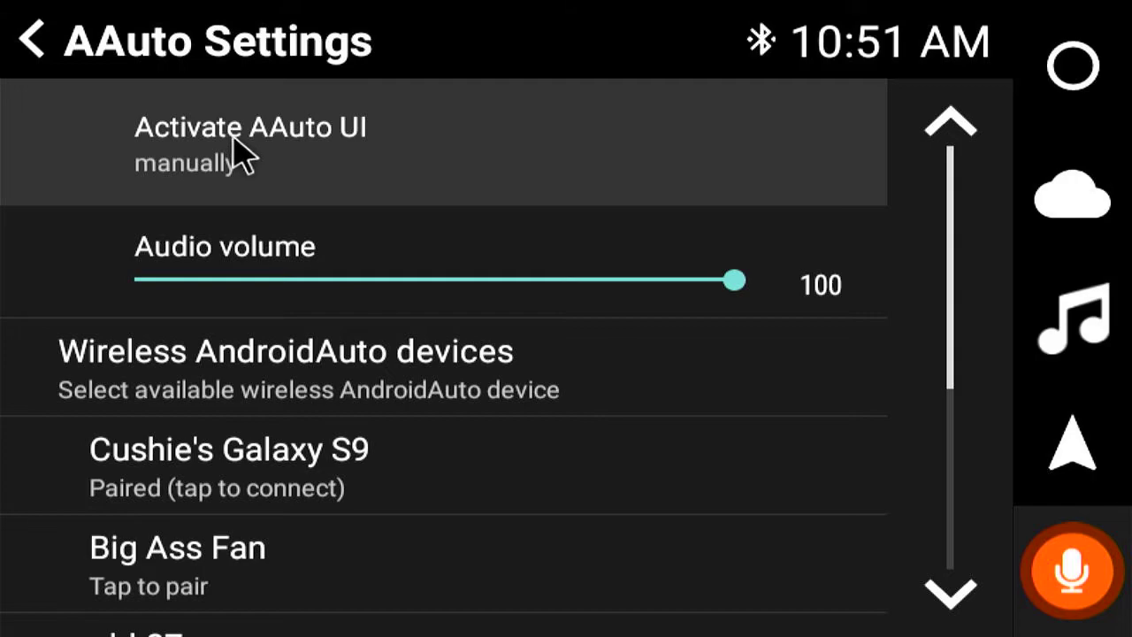
pyautogui.click(241, 152)
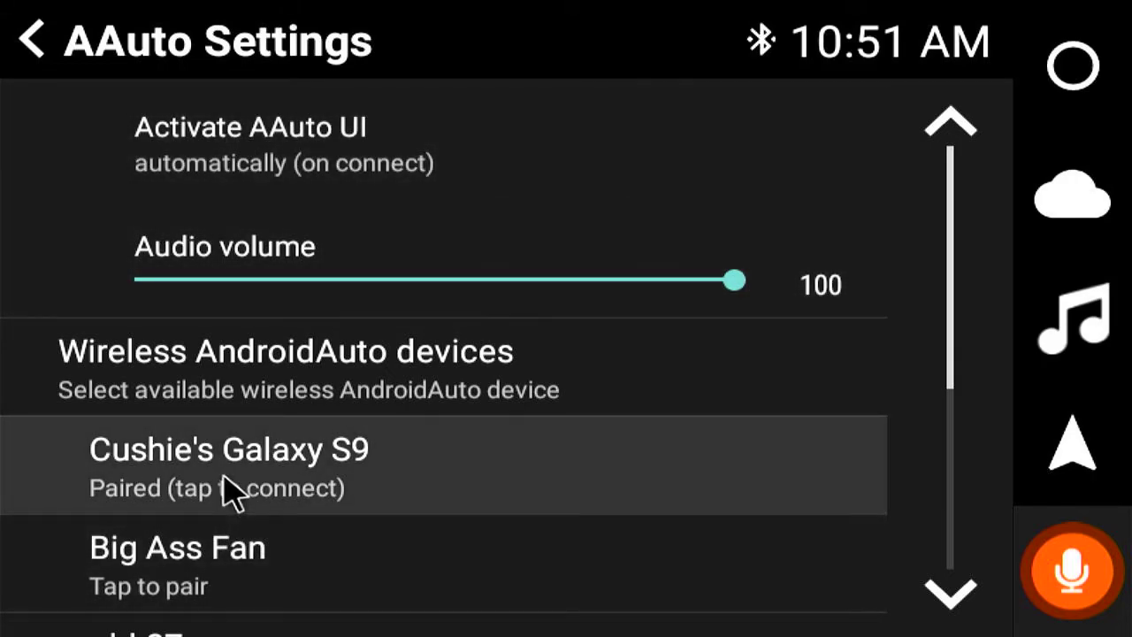
pyautogui.click(232, 488)
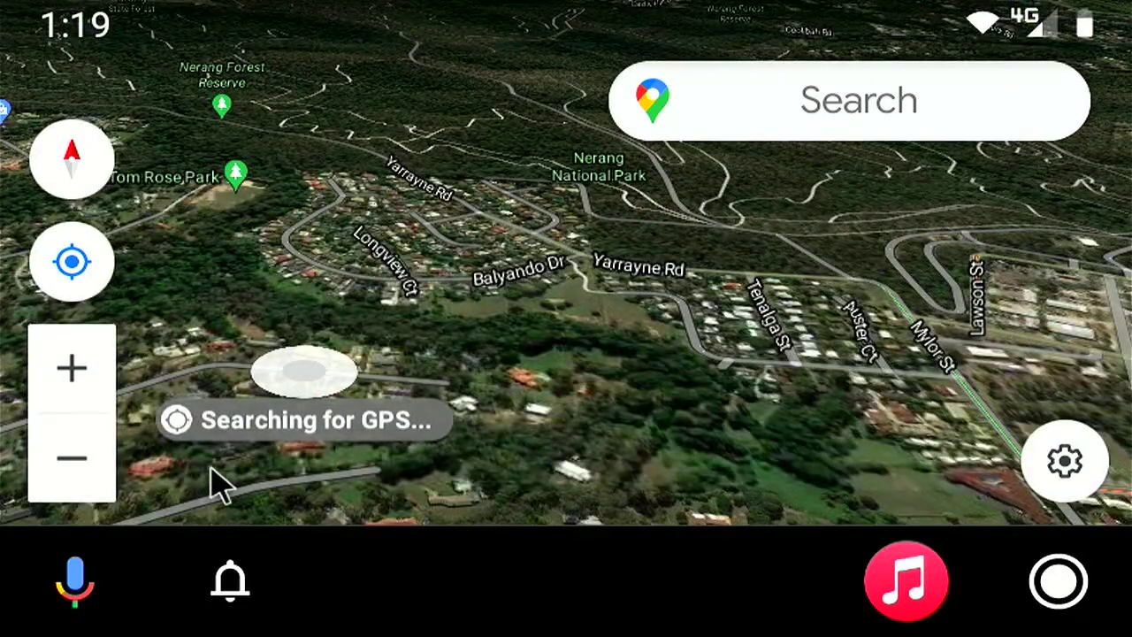
# - Open the Android Auto app launcher and look through both pages of available apps
pyautogui.click(1058, 580)
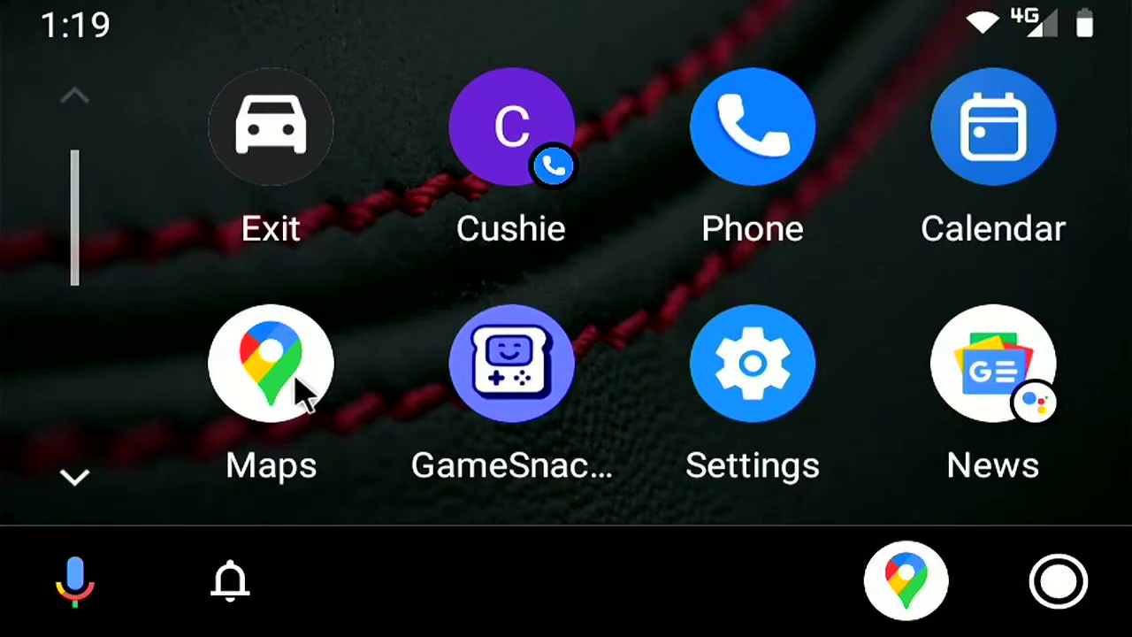
pyautogui.click(75, 486)
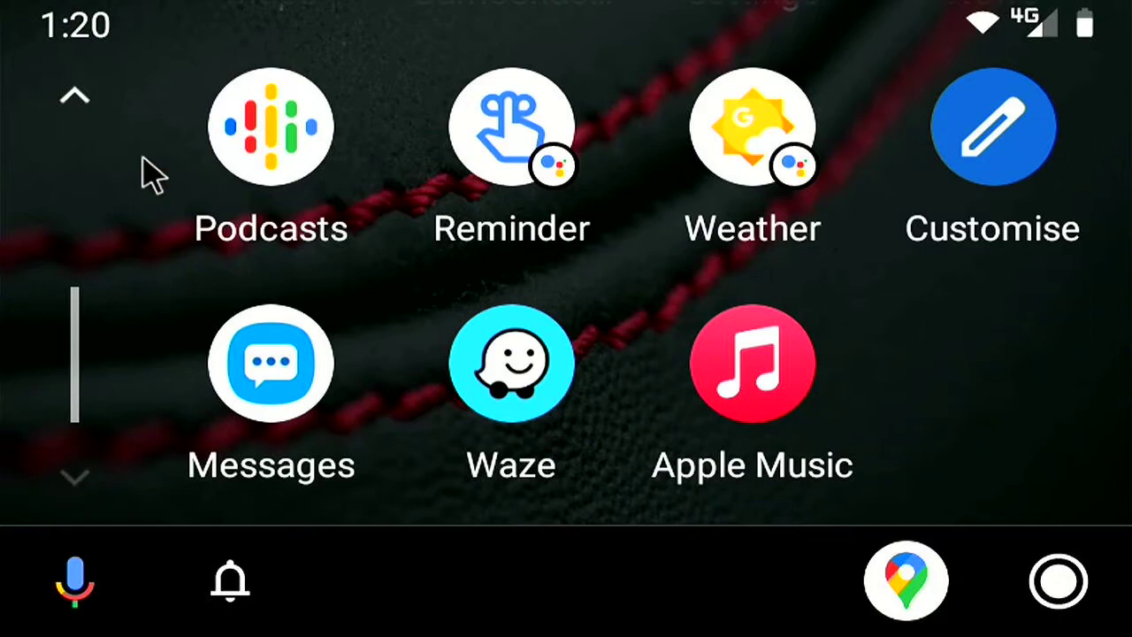
pyautogui.click(79, 98)
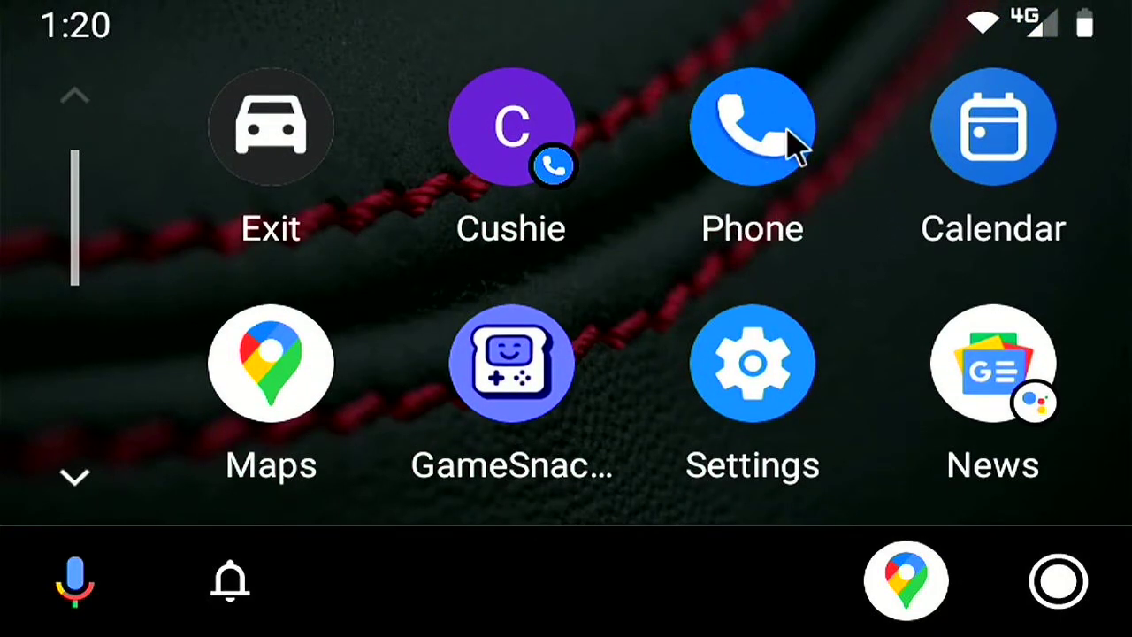
# - Open the Phone app in Android Auto, view the recent calls and favourites, and return to the app launcher
pyautogui.click(758, 149)
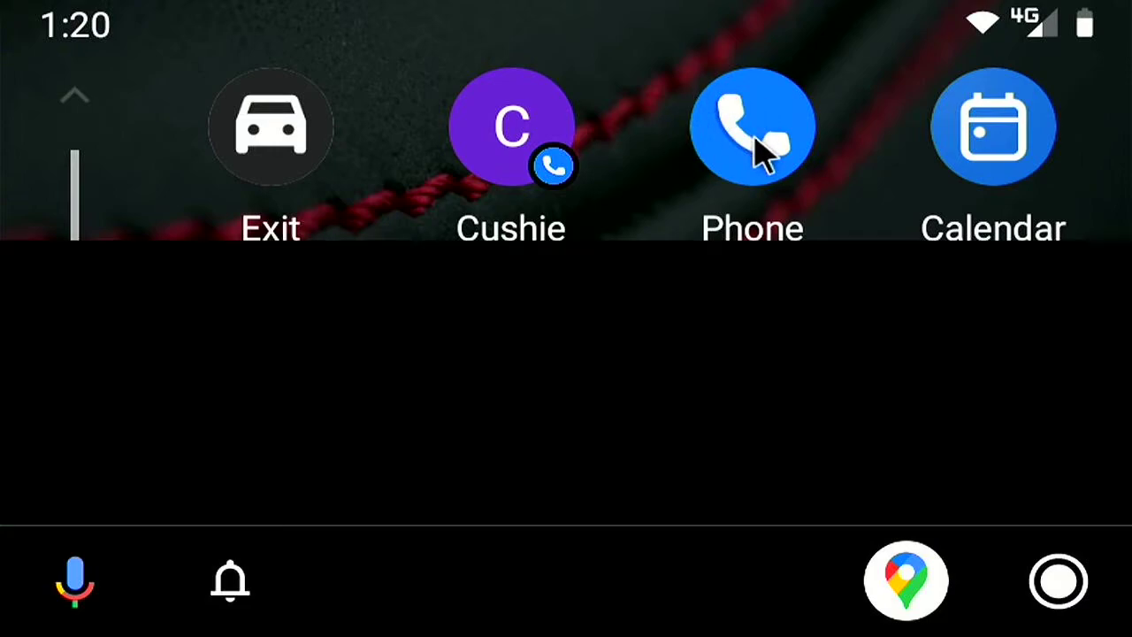
pyautogui.click(492, 106)
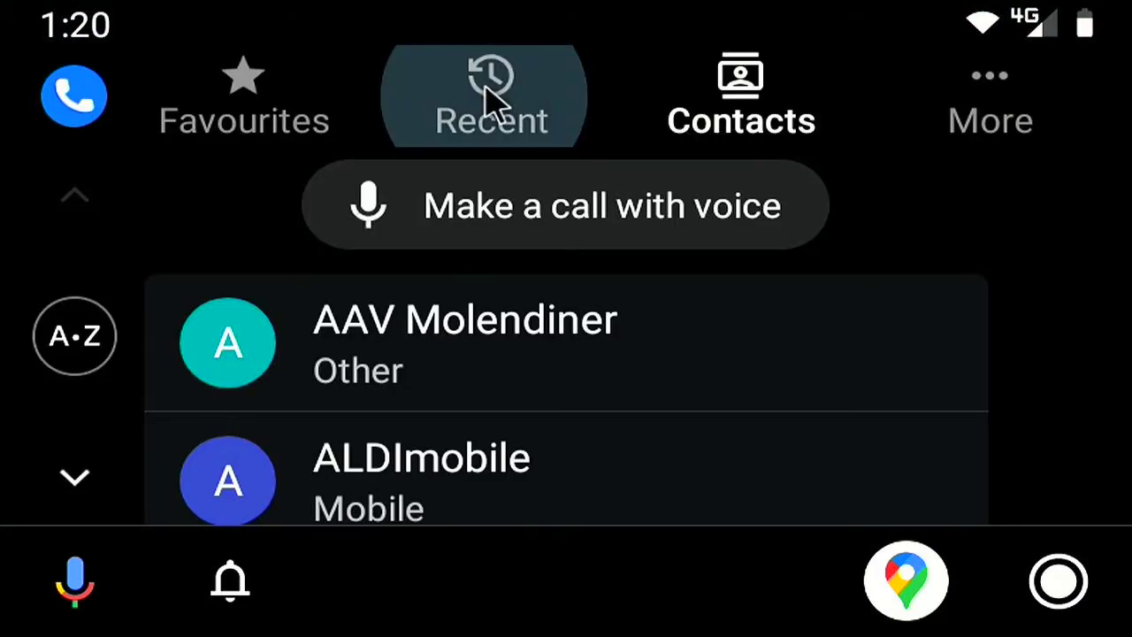
pyautogui.click(240, 81)
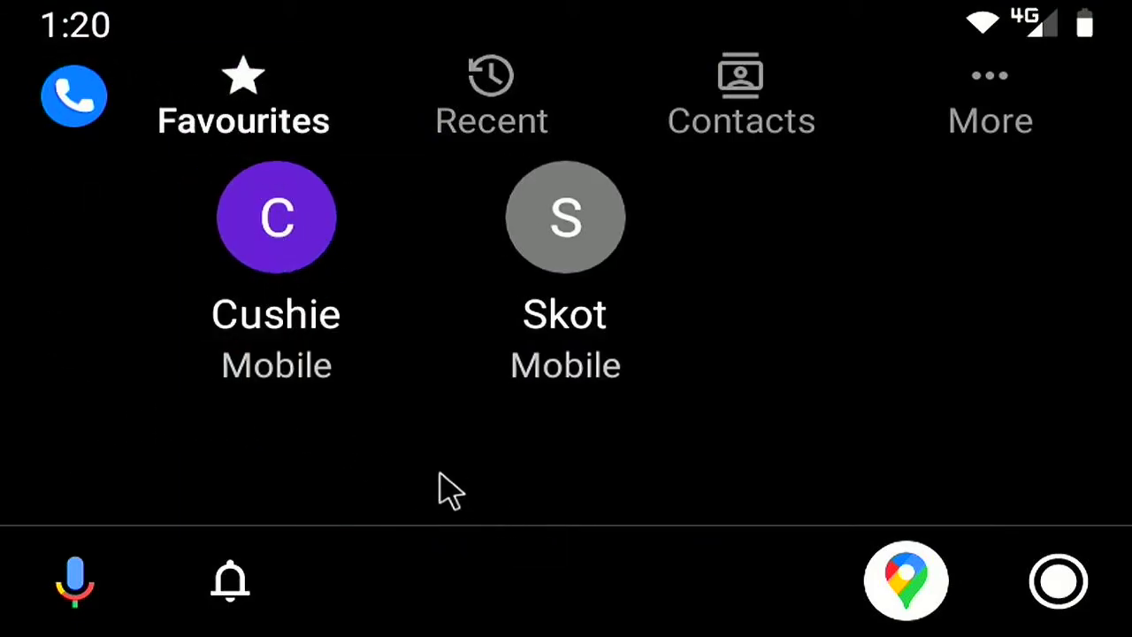
pyautogui.click(1062, 605)
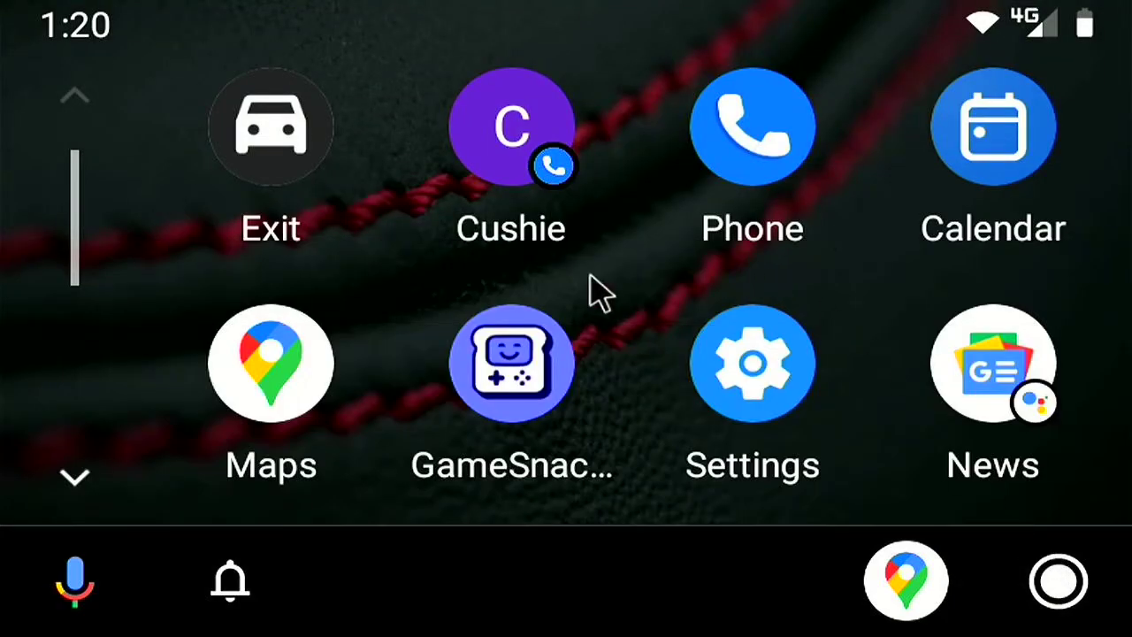
# - Check the second page of Android Auto apps, exit Android Auto, and return to the head unit's home screen
pyautogui.click(69, 475)
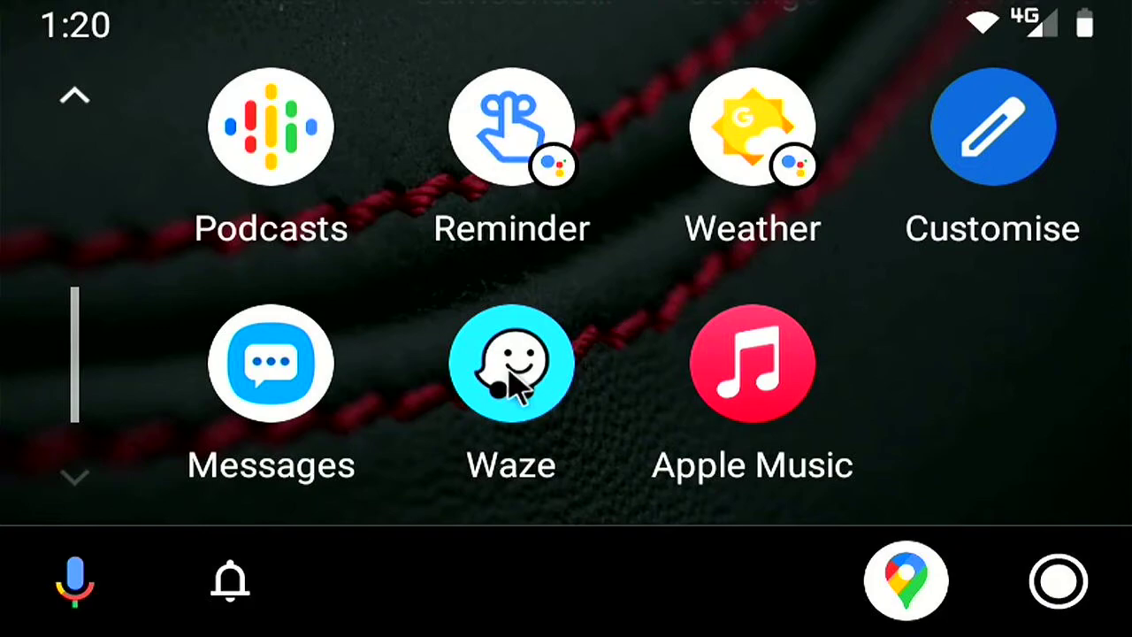
pyautogui.click(78, 97)
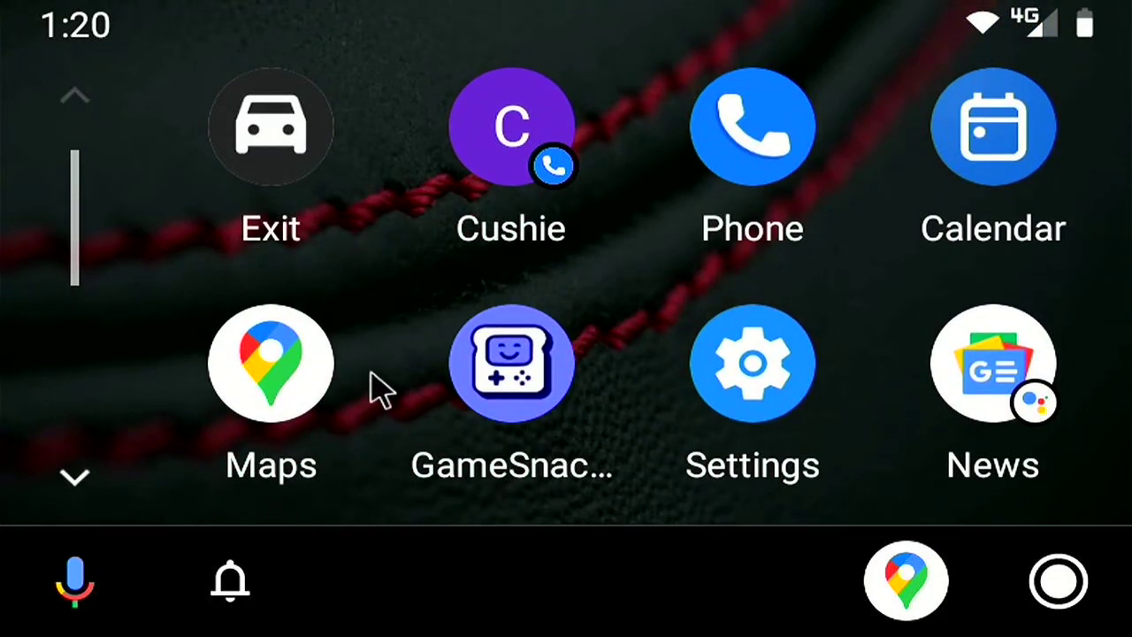
pyautogui.click(298, 139)
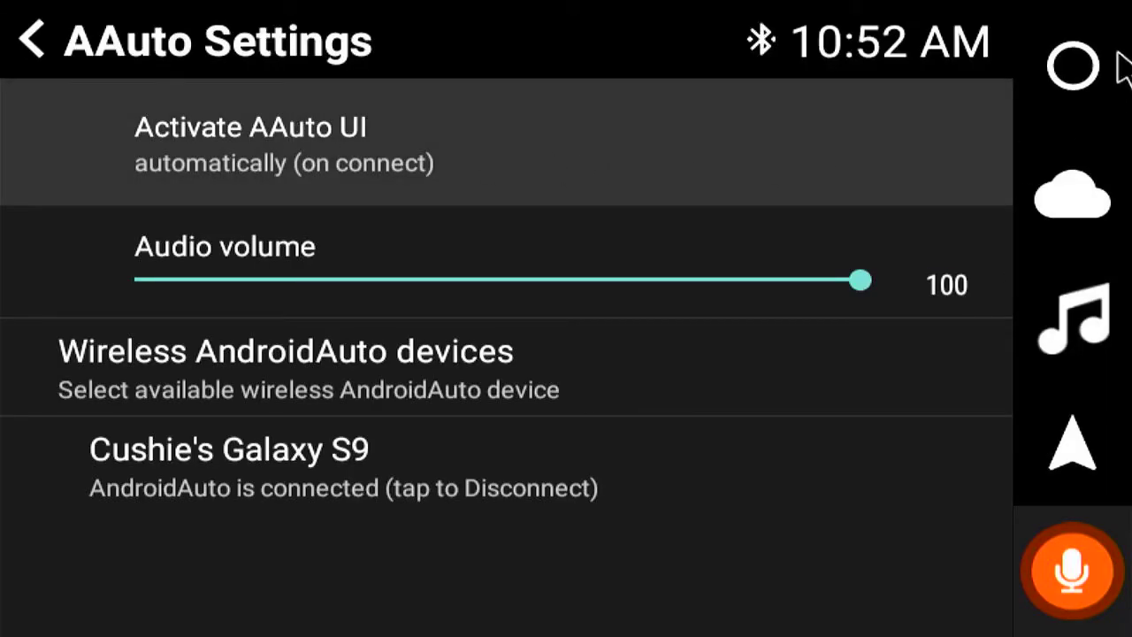
pyautogui.click(1073, 68)
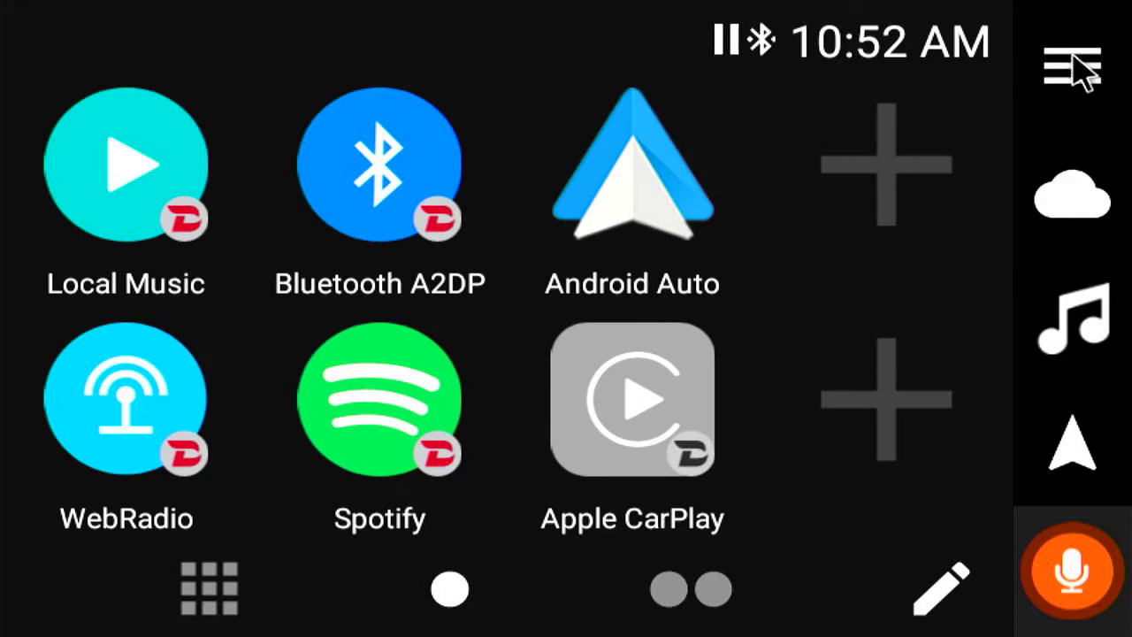
# - Open Settings from the second home screen and go to the Date & time options under System
pyautogui.click(710, 599)
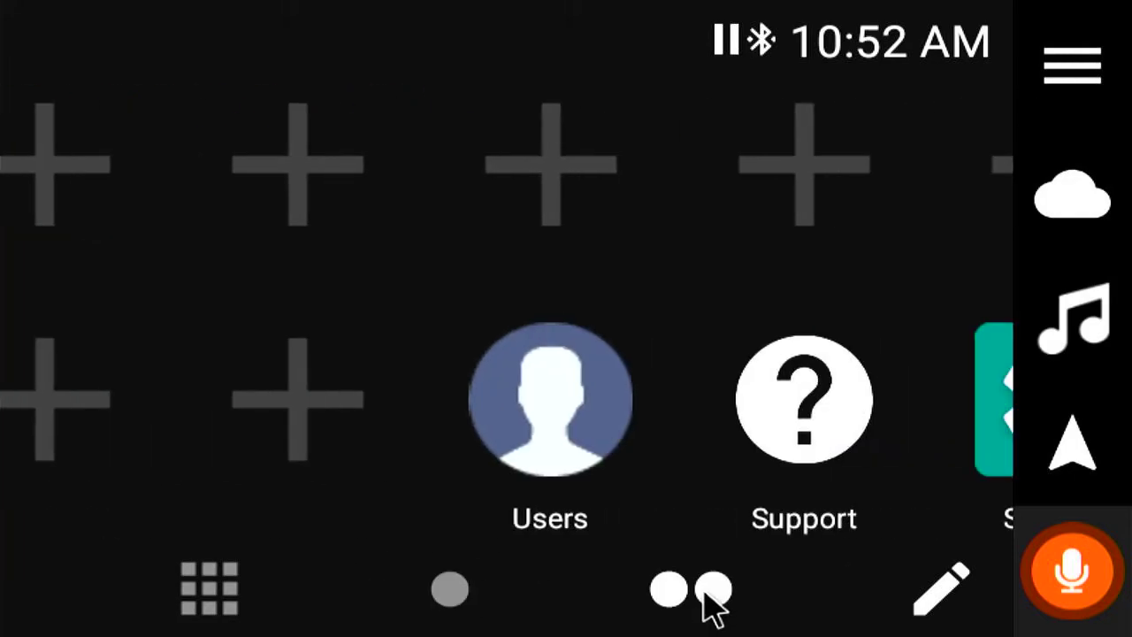
pyautogui.click(947, 382)
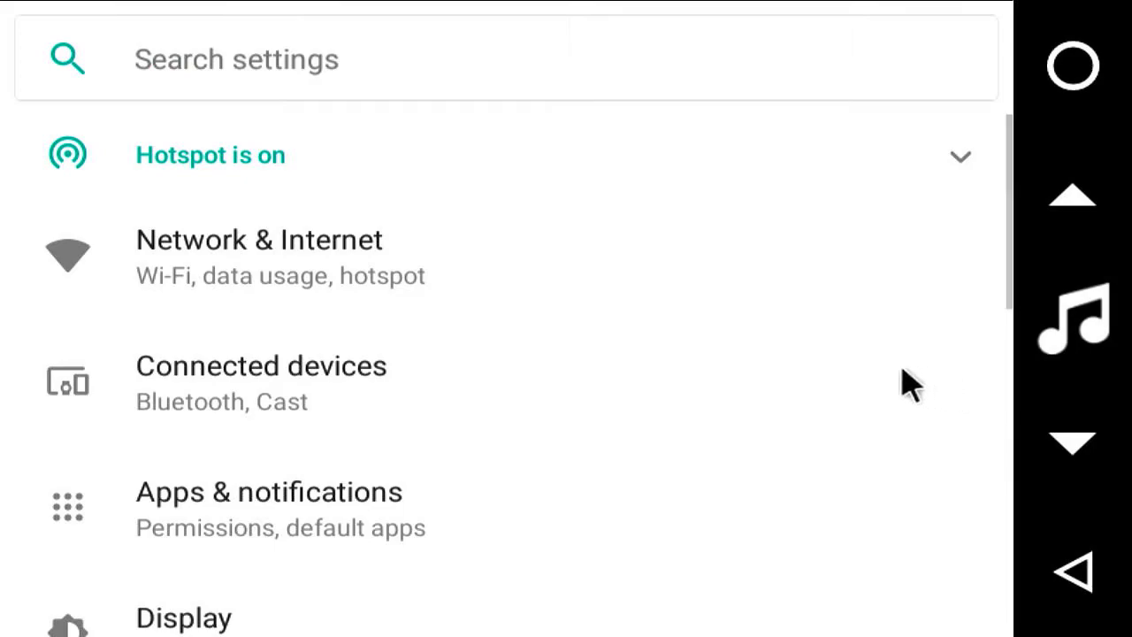
pyautogui.click(1074, 449)
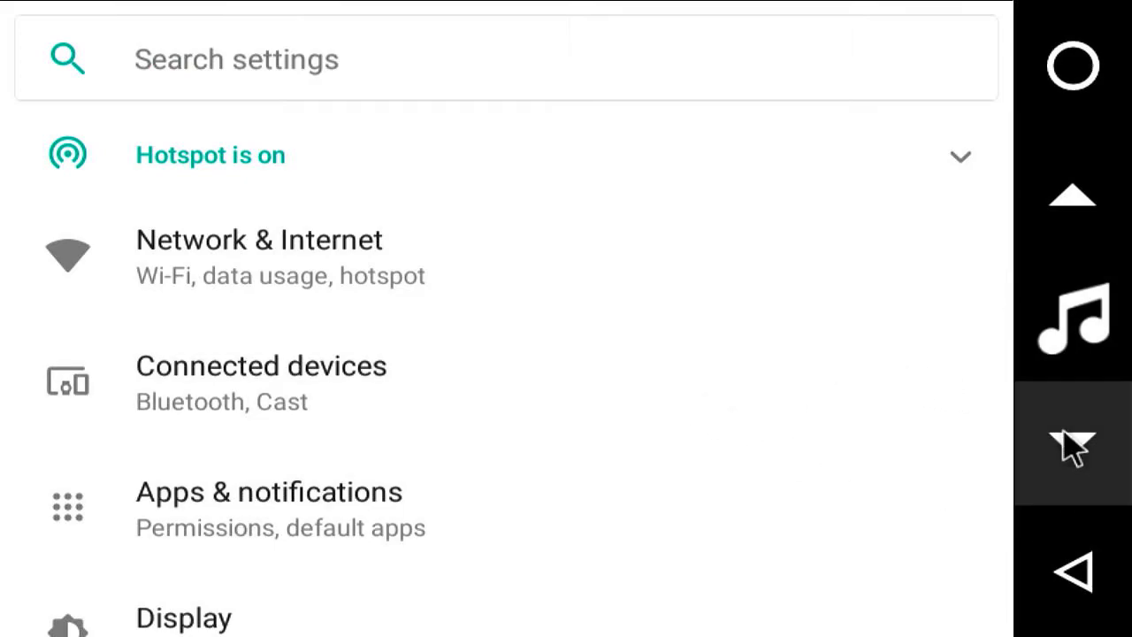
pyautogui.click(1062, 433)
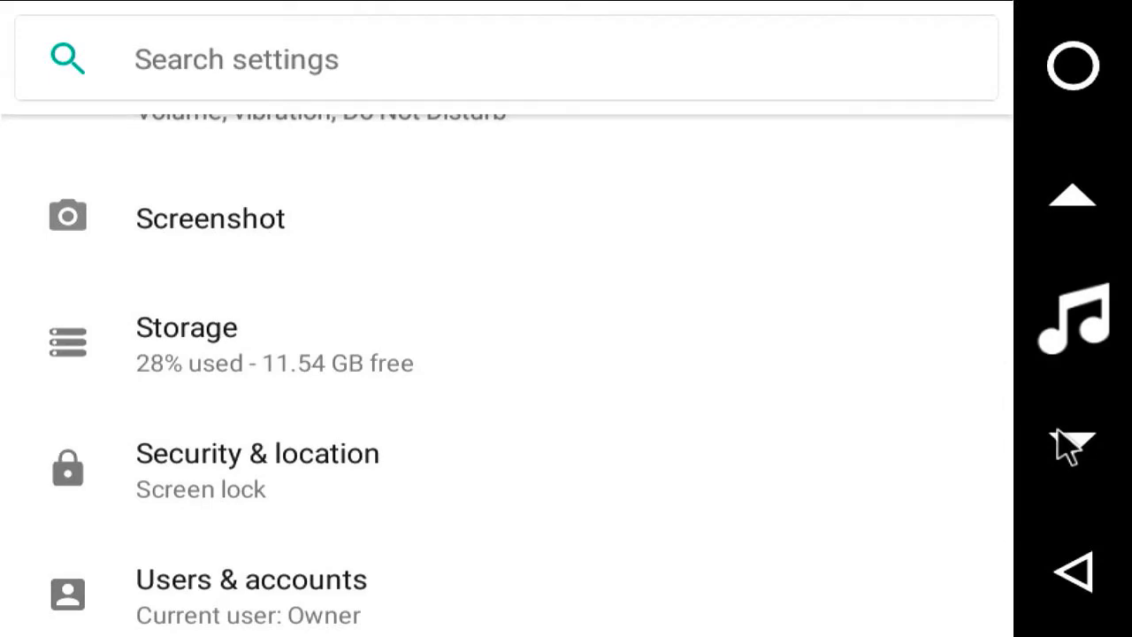
pyautogui.click(1061, 433)
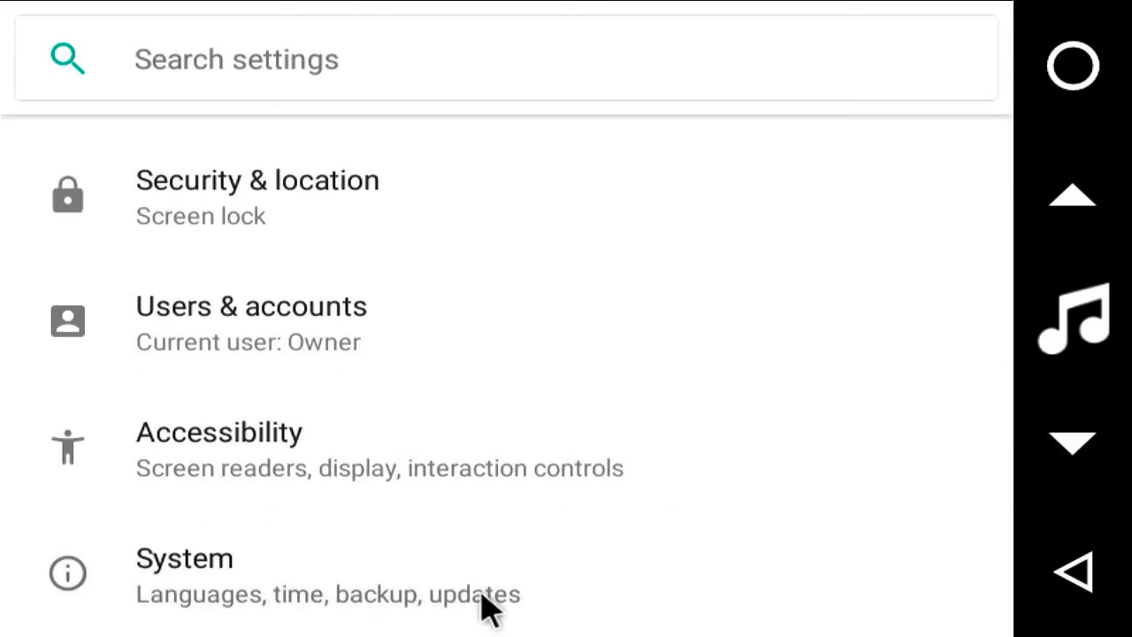
pyautogui.click(285, 574)
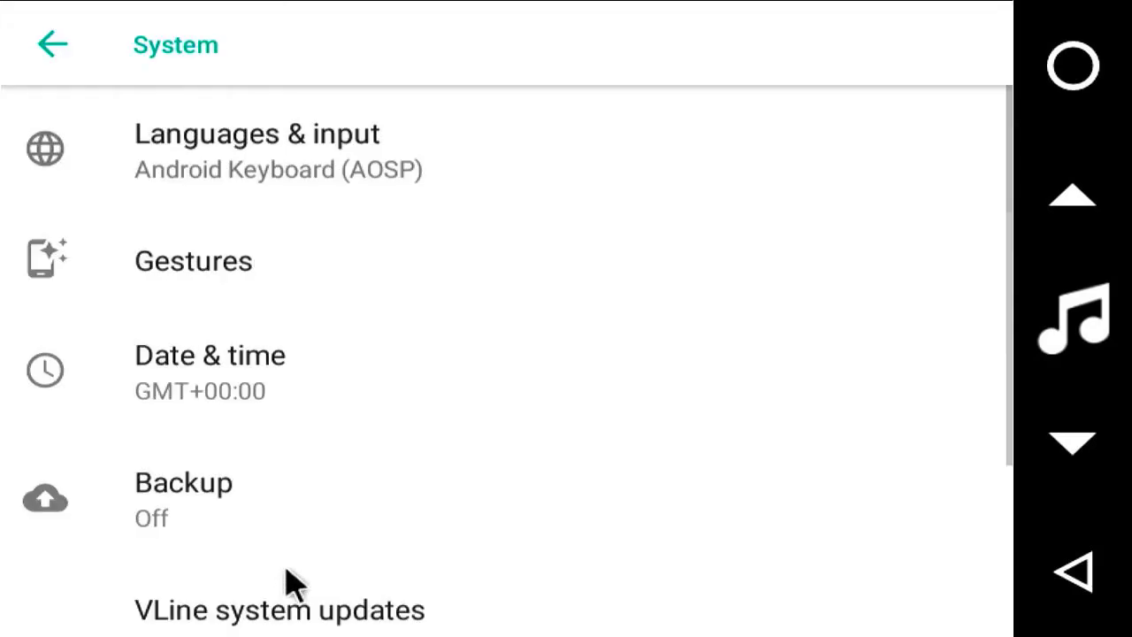
pyautogui.click(200, 367)
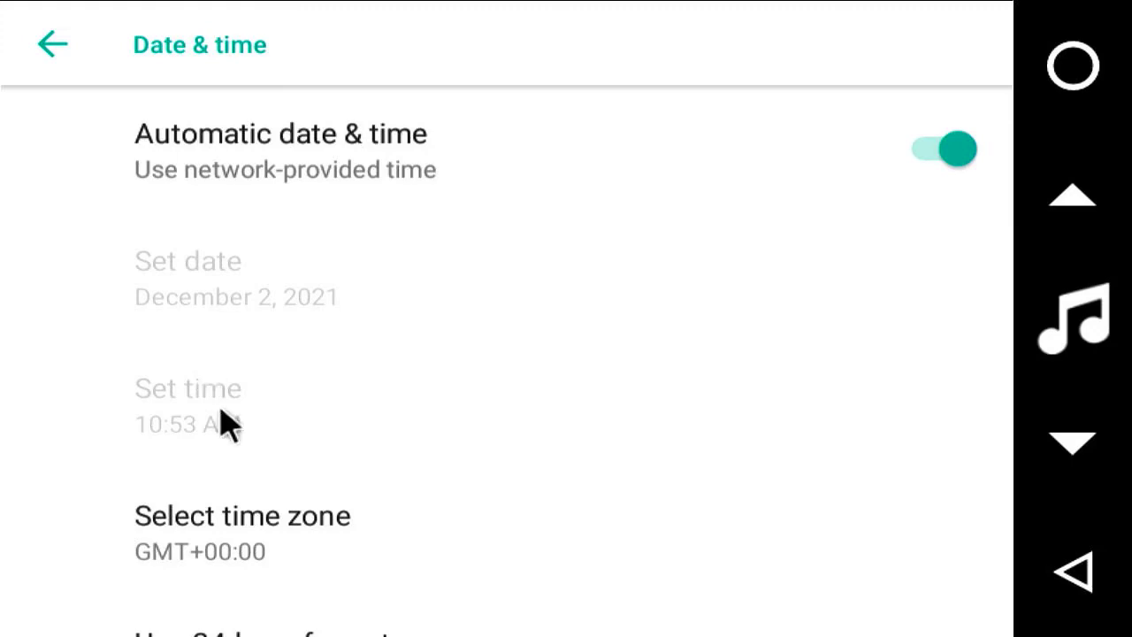
# - Browse the time zones sorted alphabetically and set the time zone to GMT+10:00 Australian Eastern Standard Time
pyautogui.click(194, 530)
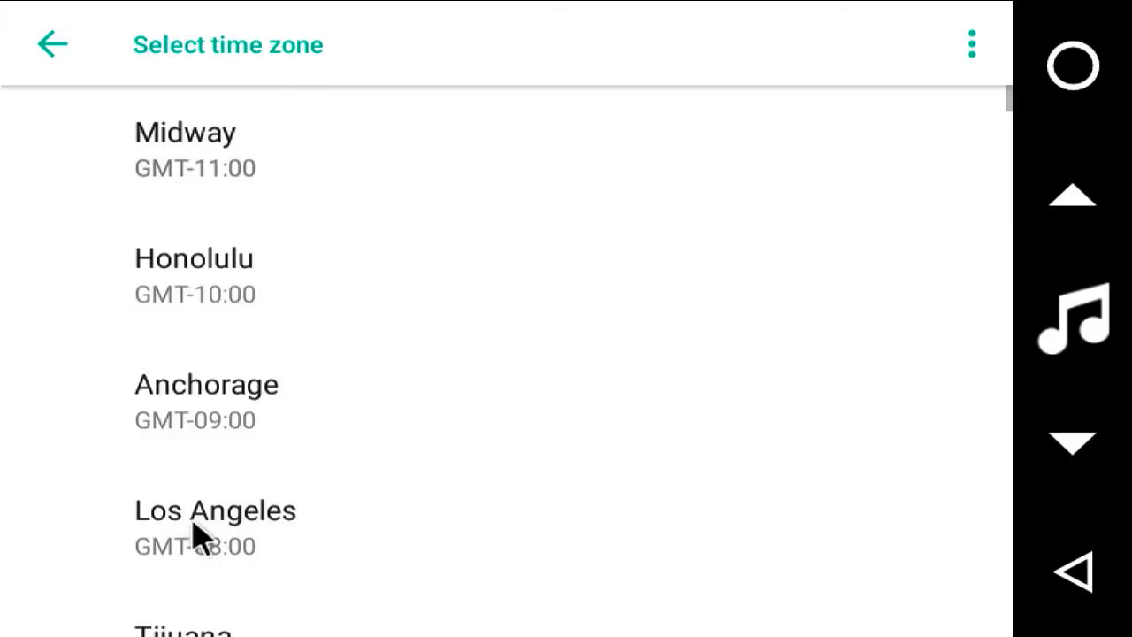
pyautogui.click(974, 44)
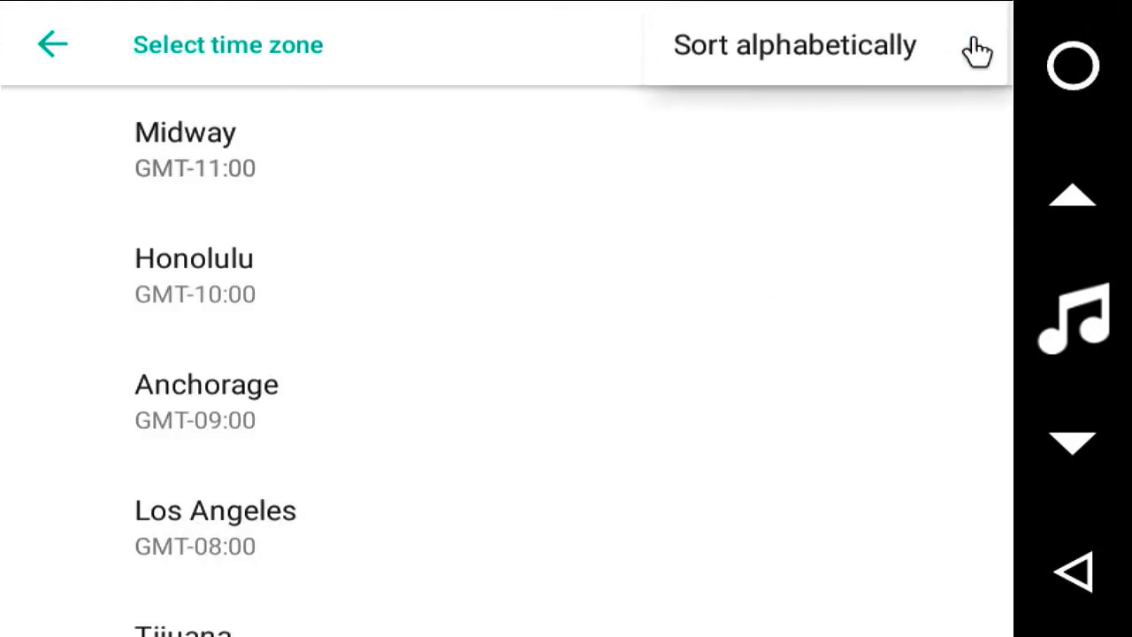
pyautogui.click(799, 56)
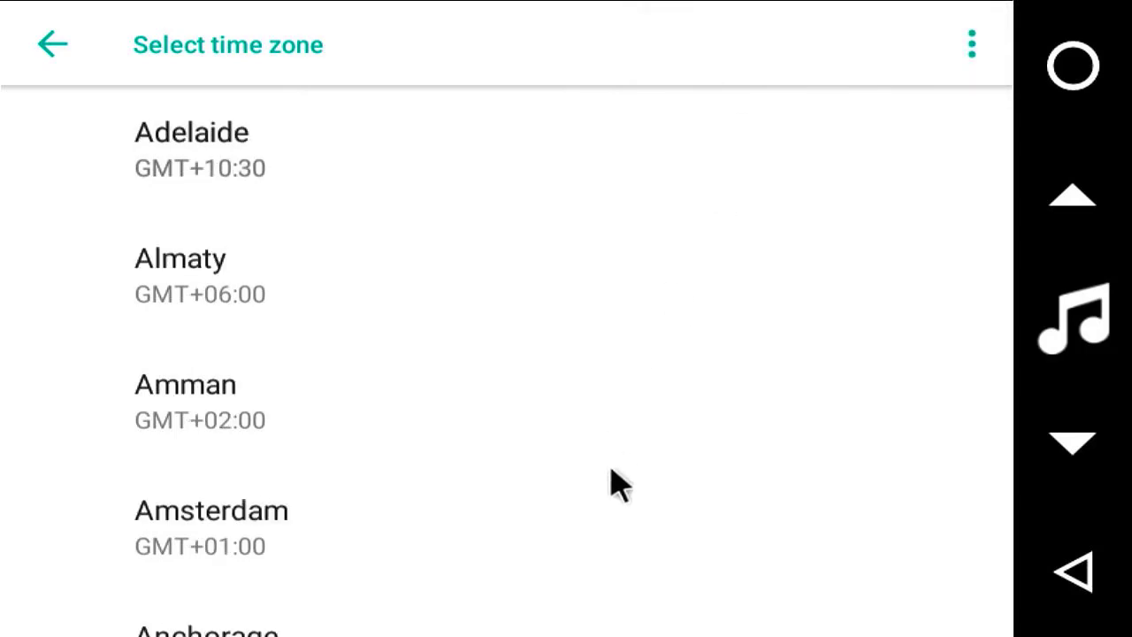
pyautogui.moveTo(612, 471); pyautogui.dragTo(614, 167)
pyautogui.moveTo(621, 616); pyautogui.dragTo(596, 227)
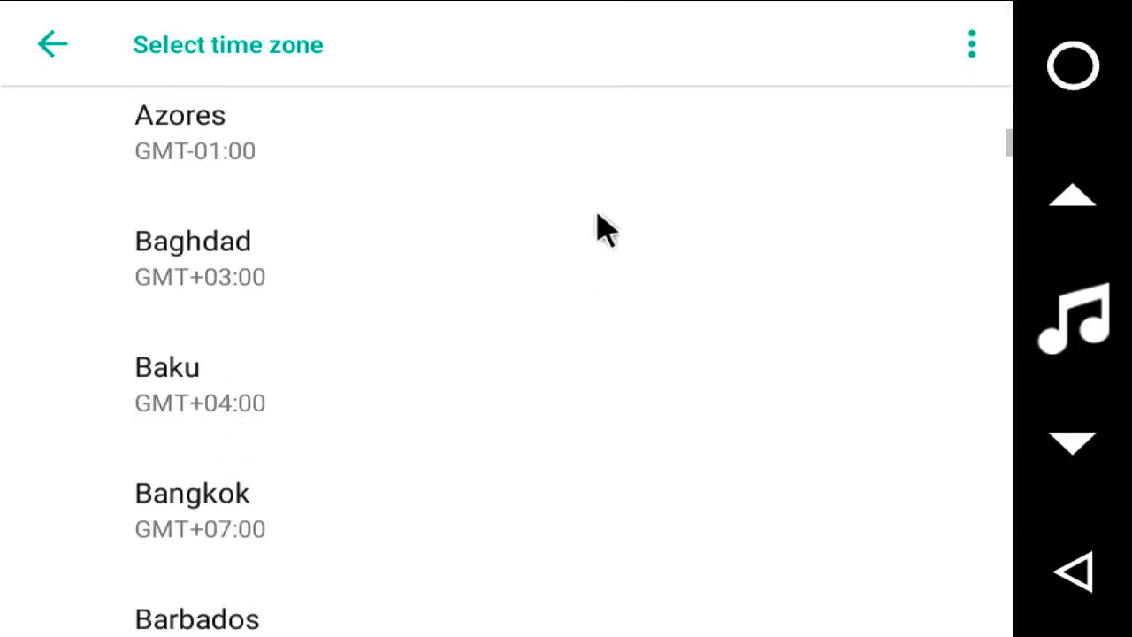
pyautogui.moveTo(654, 619); pyautogui.dragTo(613, 132)
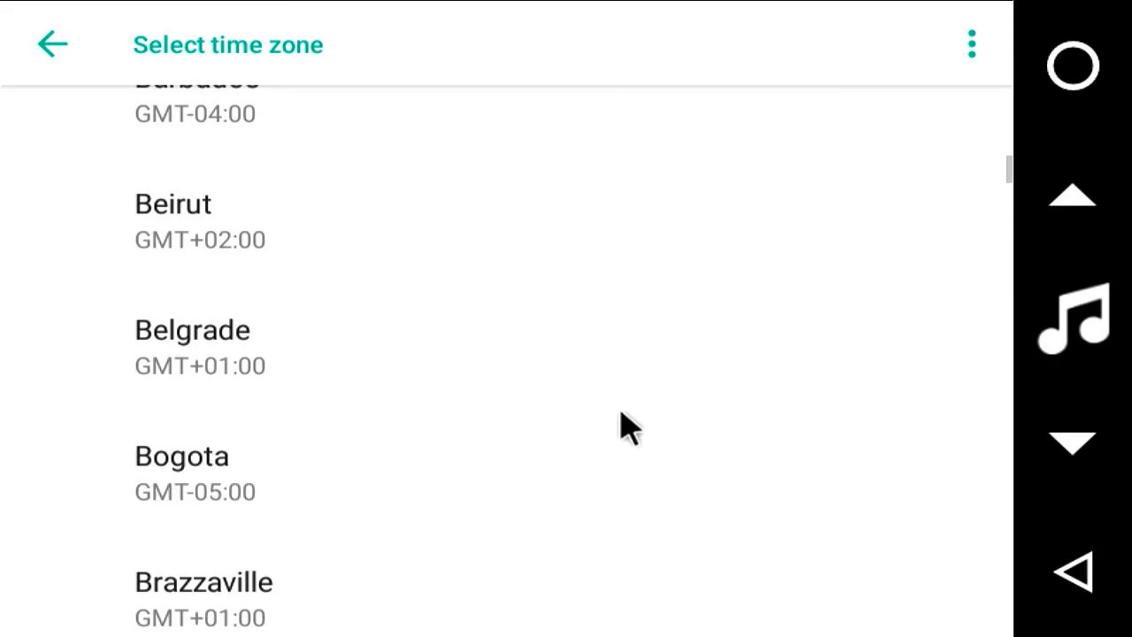
pyautogui.moveTo(627, 424); pyautogui.dragTo(594, 75)
pyautogui.moveTo(649, 505); pyautogui.dragTo(631, 132)
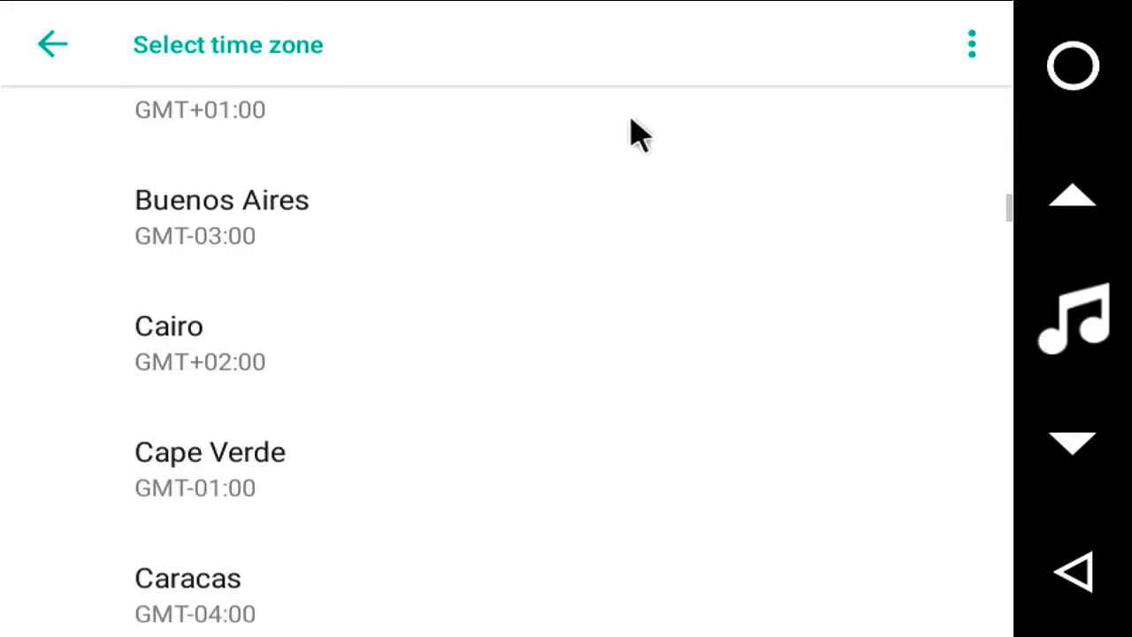
pyautogui.moveTo(610, 343); pyautogui.dragTo(632, 572)
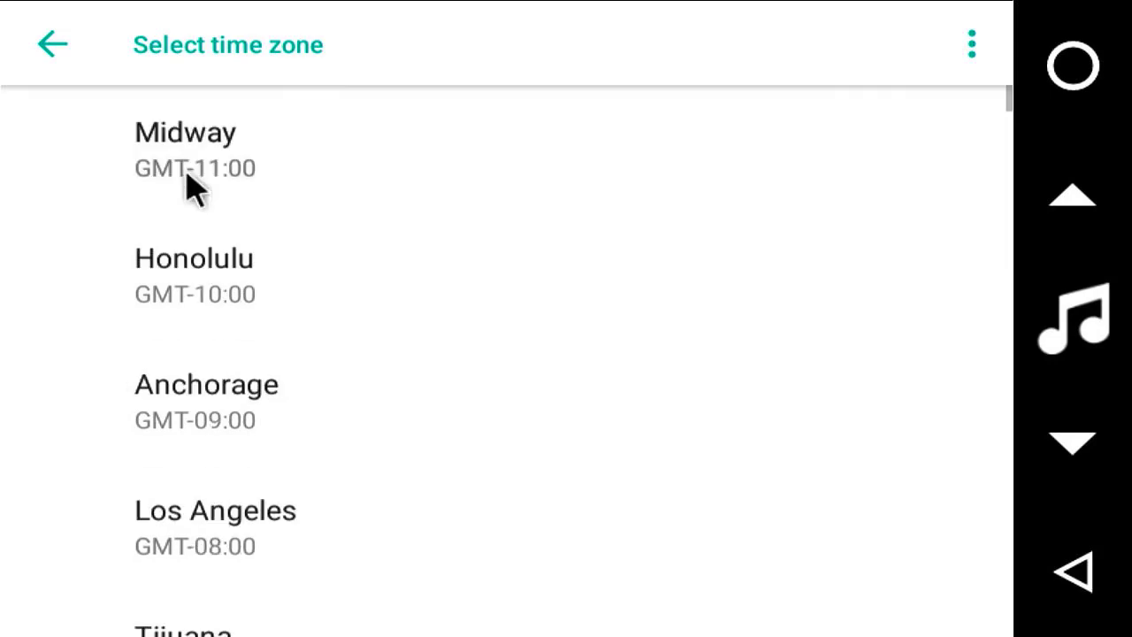
pyautogui.click(1072, 573)
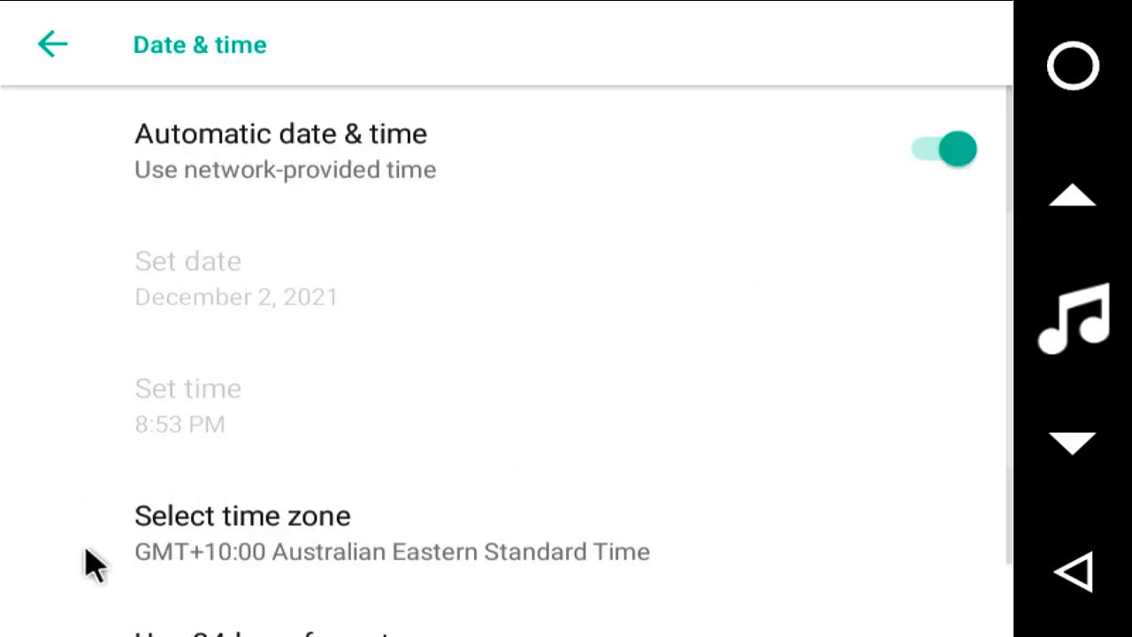
# - Return to the first home screen, reopen Android Auto, and switch from the Phone app to Google Maps
pyautogui.click(1072, 66)
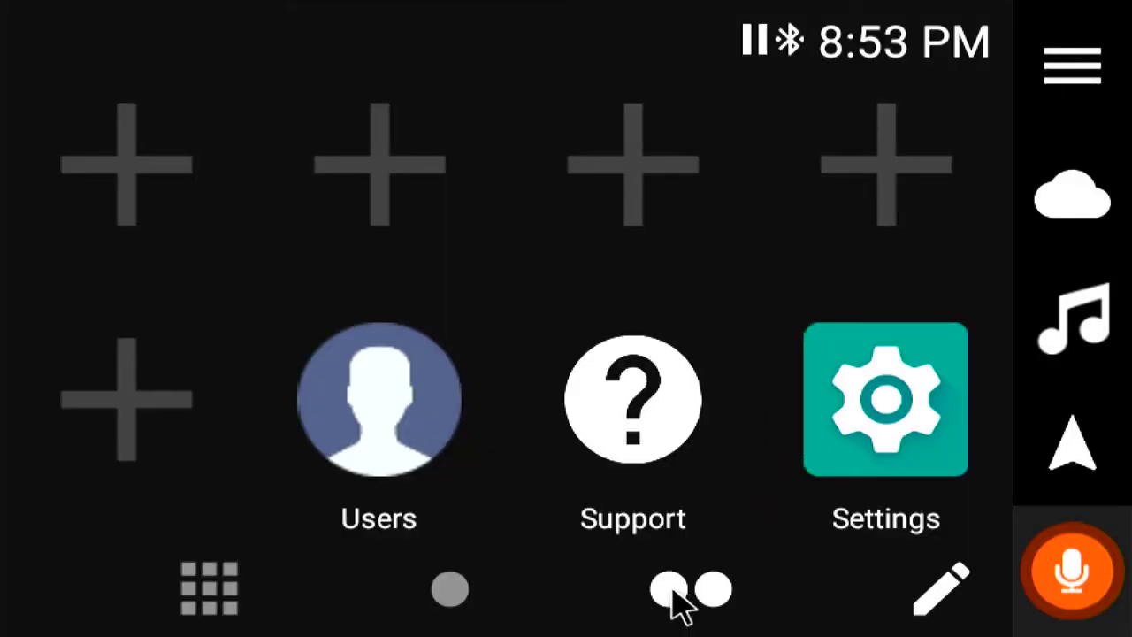
pyautogui.click(442, 587)
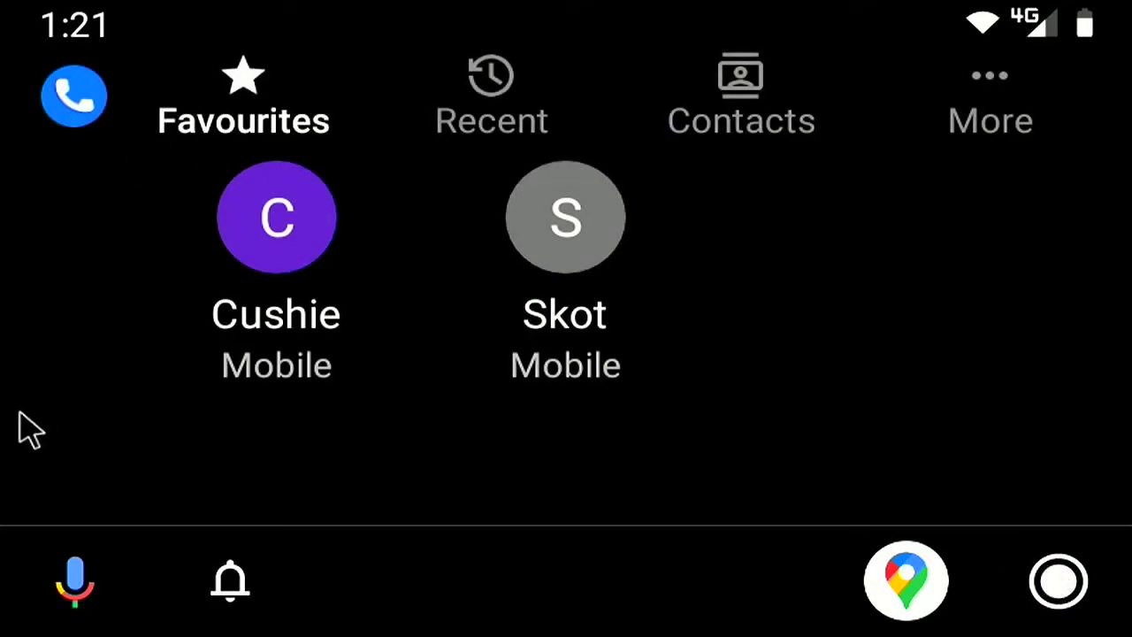
pyautogui.click(906, 582)
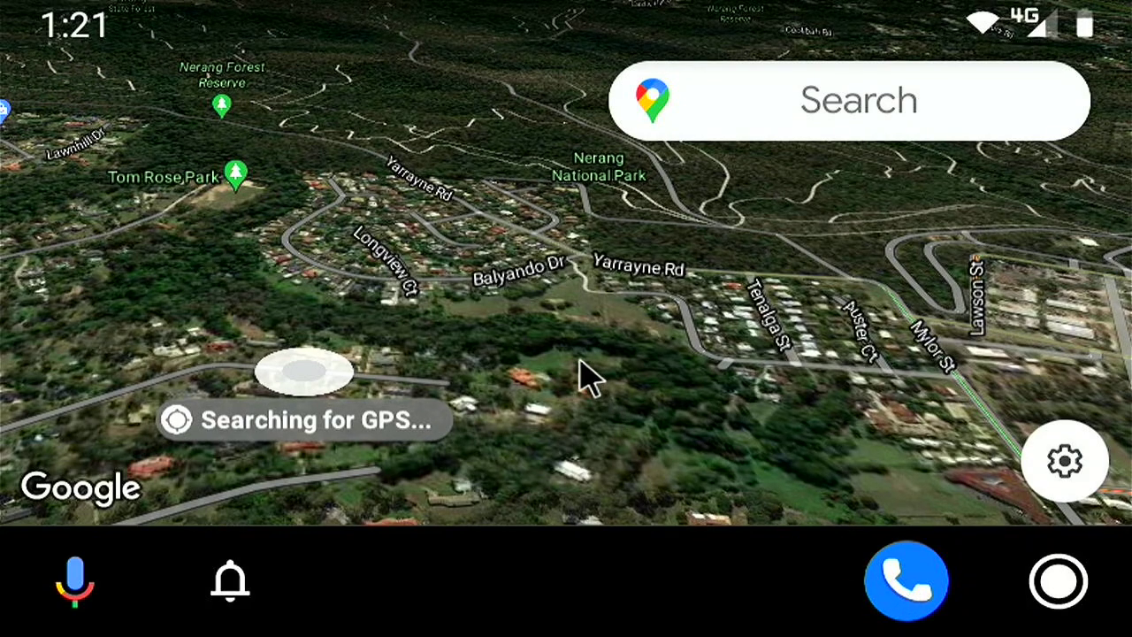